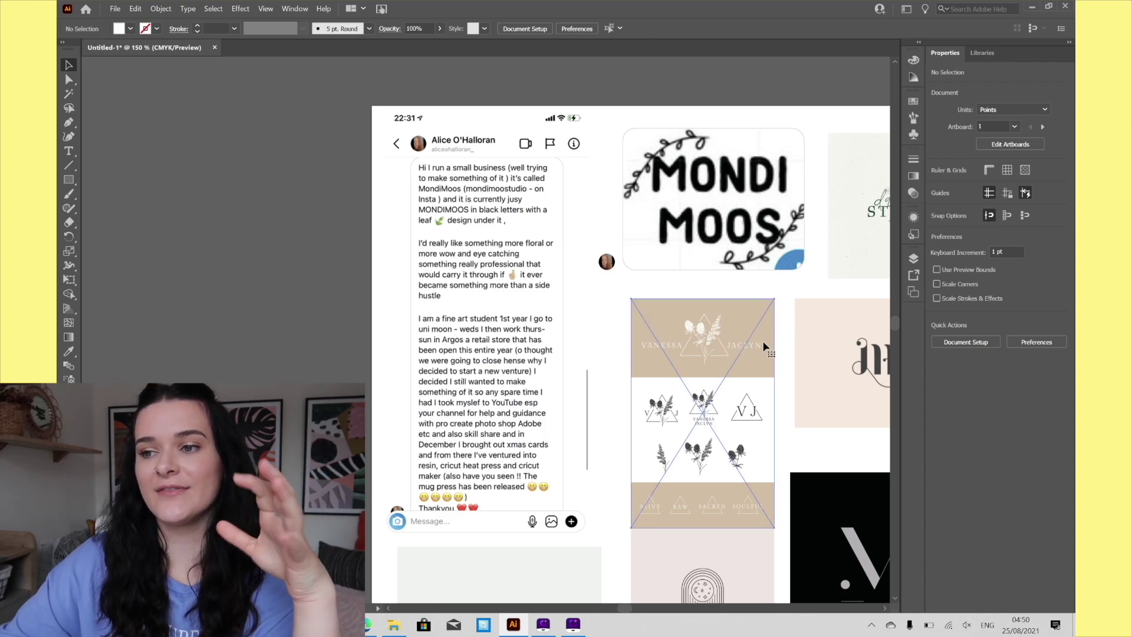
Step: Browse Pinterest for botanical logo inspiration, opening the Daisy Studio branding pin and looking through its related pins
left_click(490, 277)
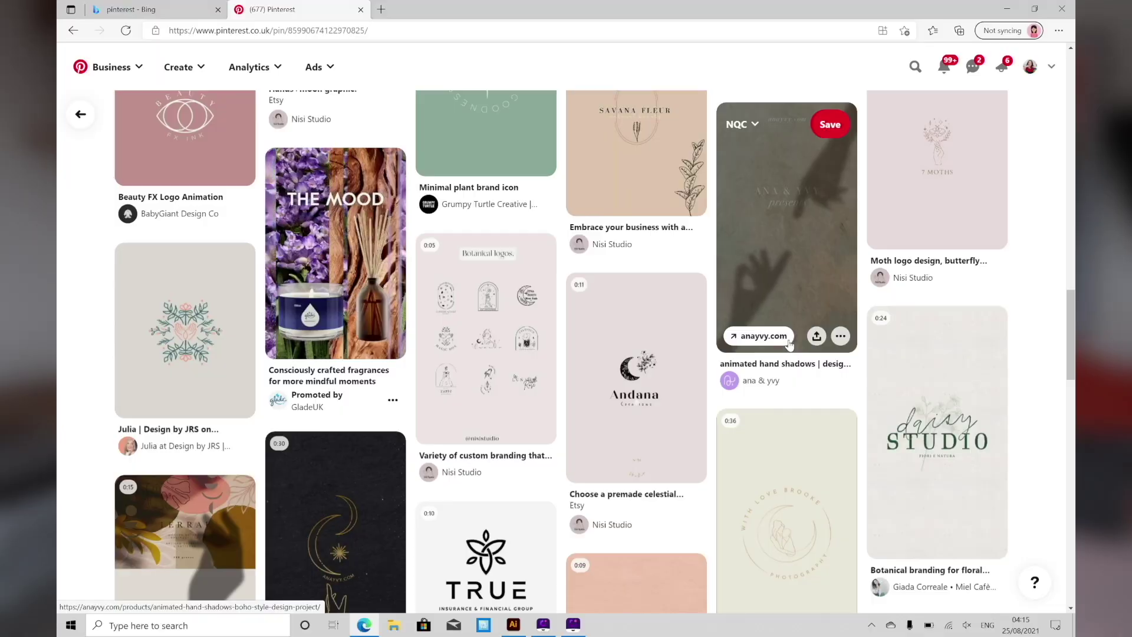
scroll(789, 339, "down", 3)
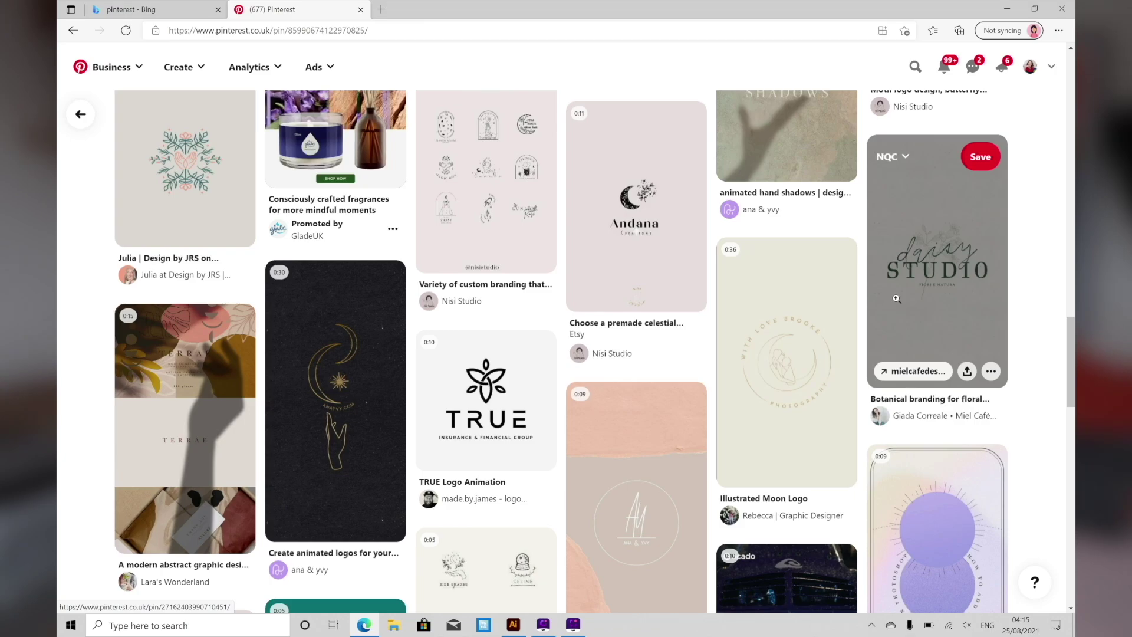
left_click(896, 298)
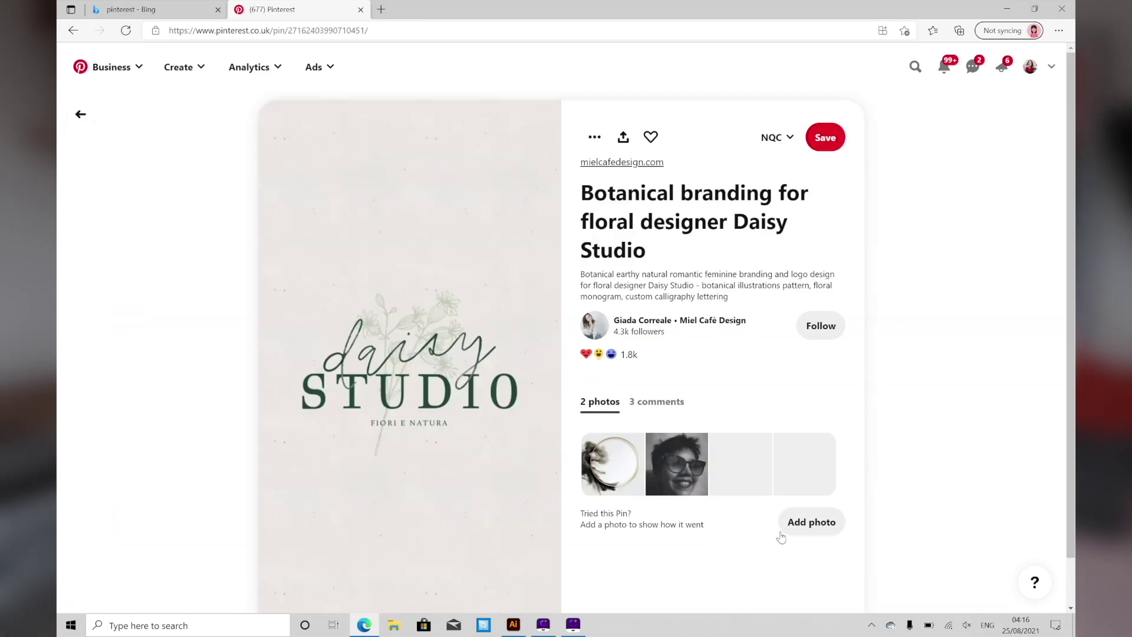
scroll(930, 561, "down", 10)
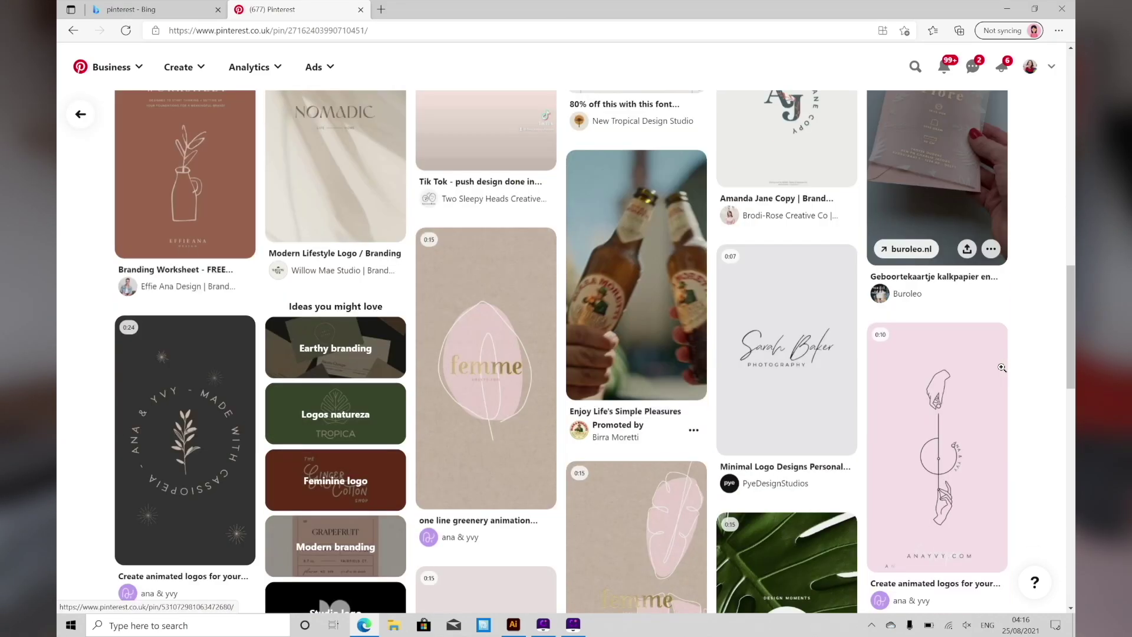
scroll(1002, 367, "down", 2)
scroll(1018, 390, "down", 8)
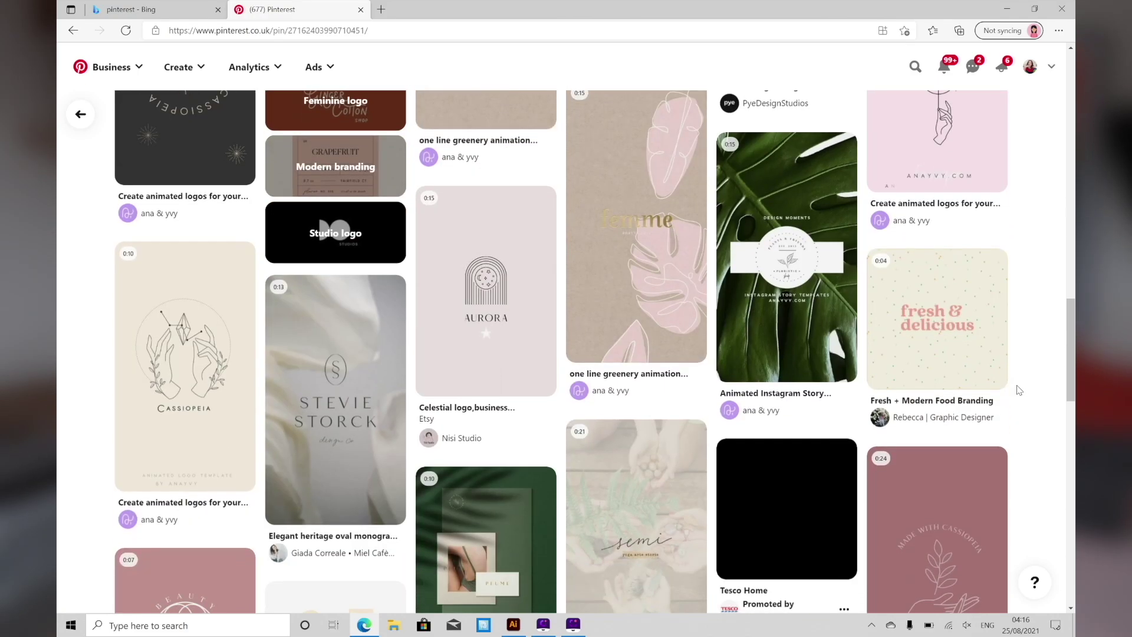
scroll(1019, 390, "down", 5)
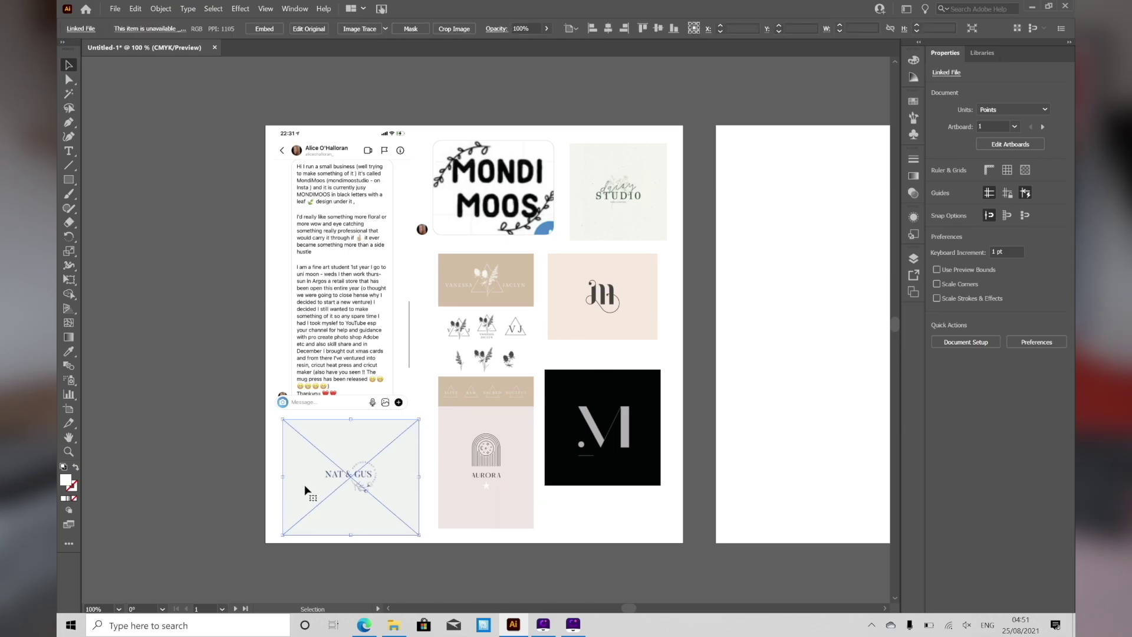
Step: Examine the Nat & Gus logo reference closely on the mood board artboard in Illustrator
key("ctrl+equal")
key("ctrl+equal")
key("ctrl+equal")
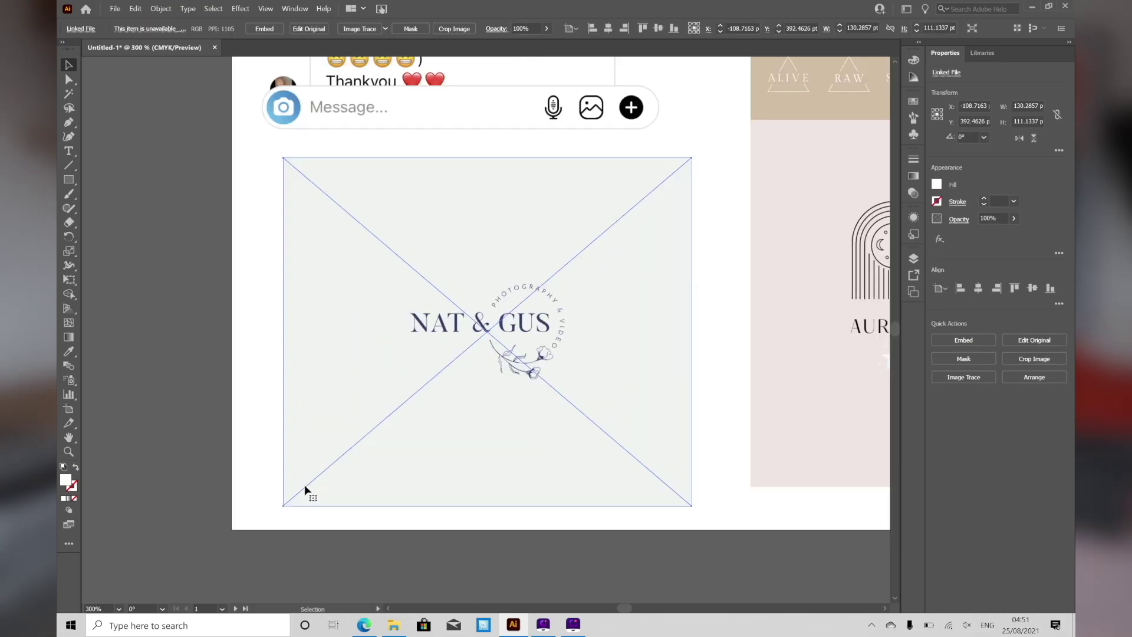
left_click(355, 566)
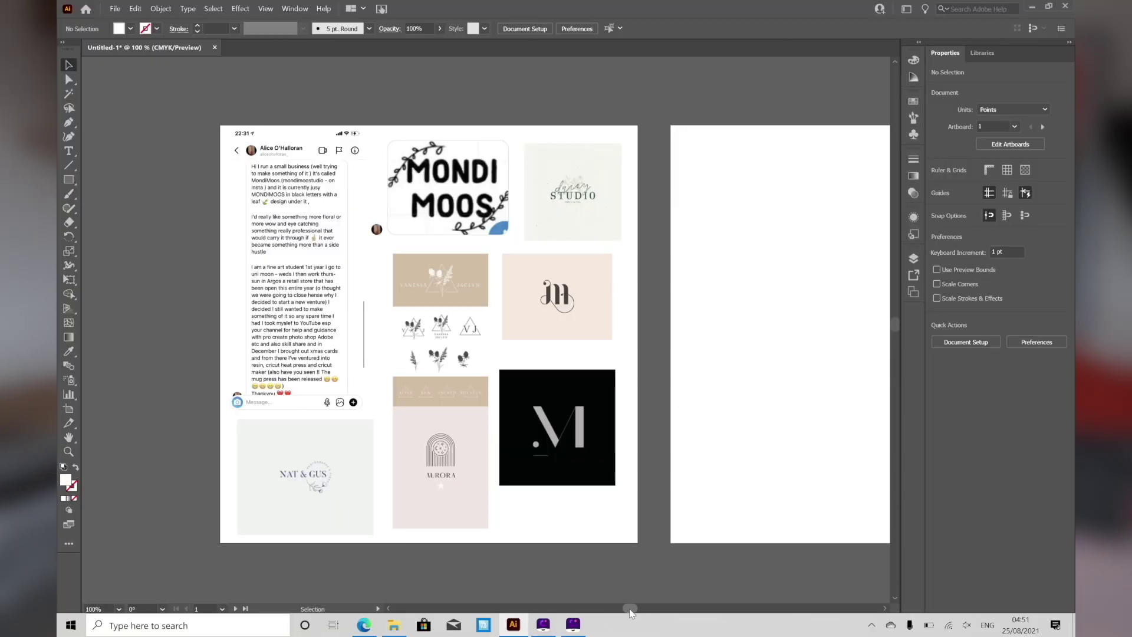
left_click_drag(629, 612, 637, 612)
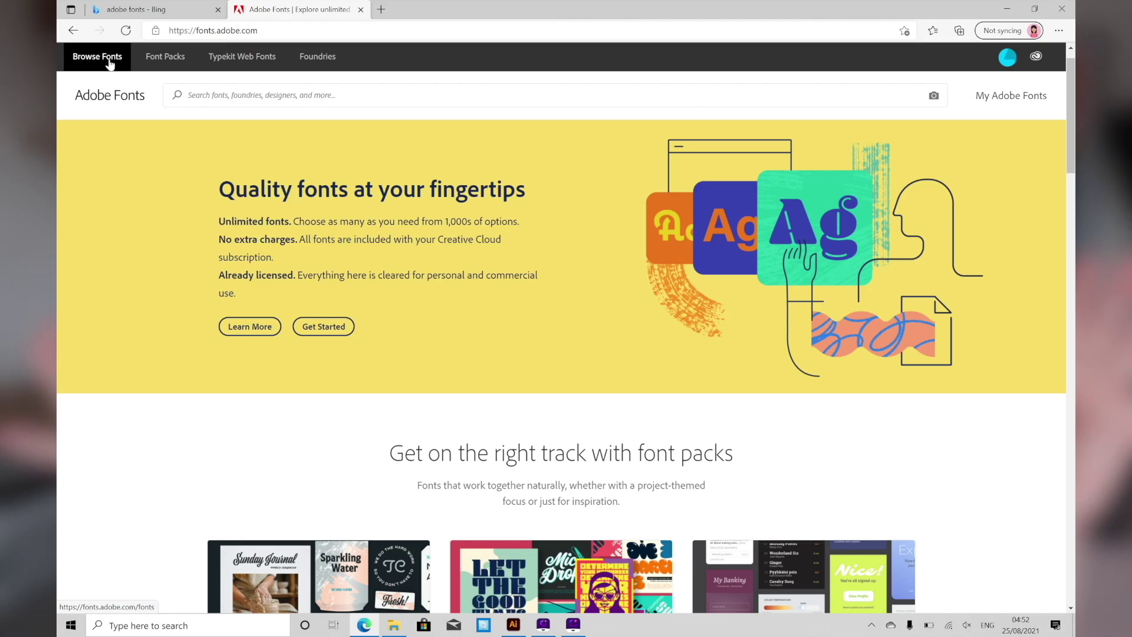
Step: Browse Adobe Fonts and preview the Personality-Packed Fonts for Spring 2019 pack with the sample text "mondimoo"
left_click(110, 63)
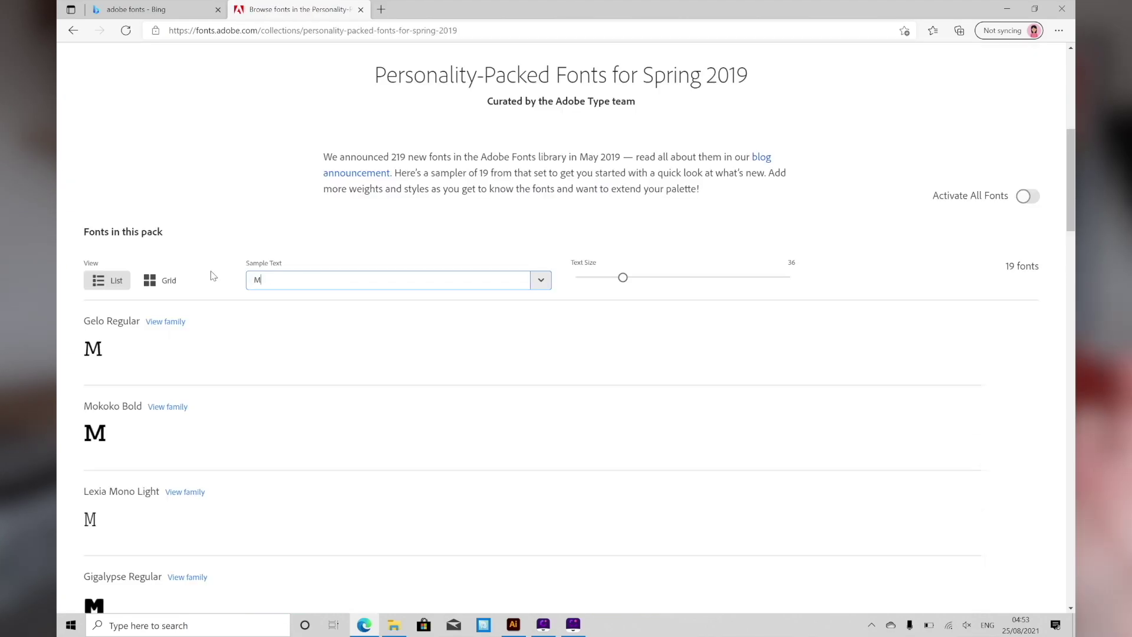
type("OND")
key("BackSpace")
key("BackSpace")
key("BackSpace")
key("BackSpace")
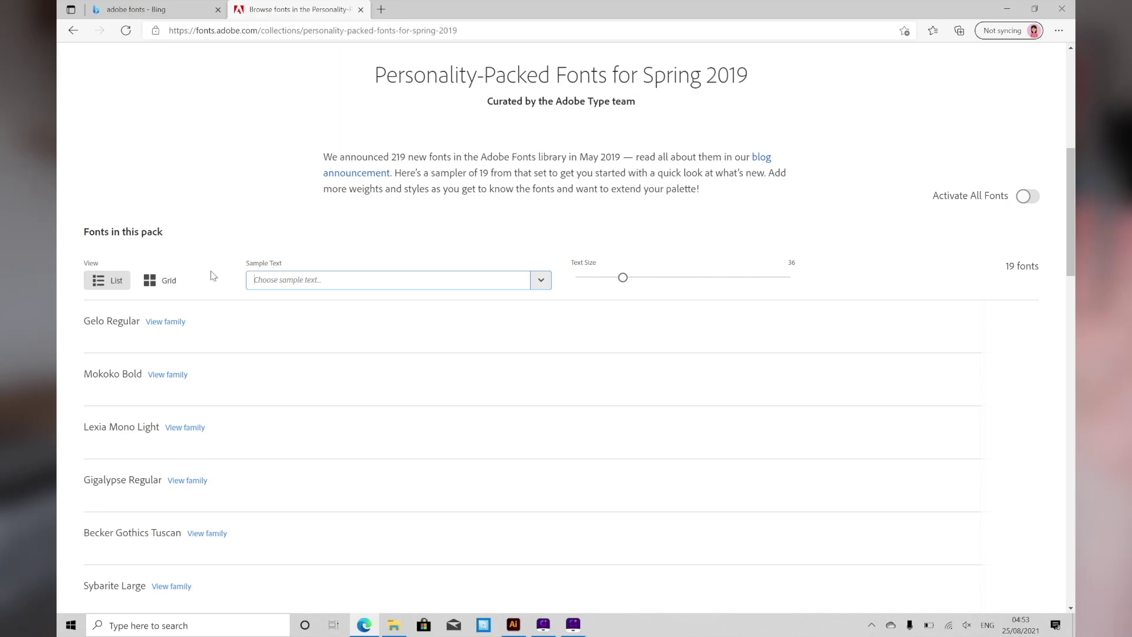
type("mondimoo")
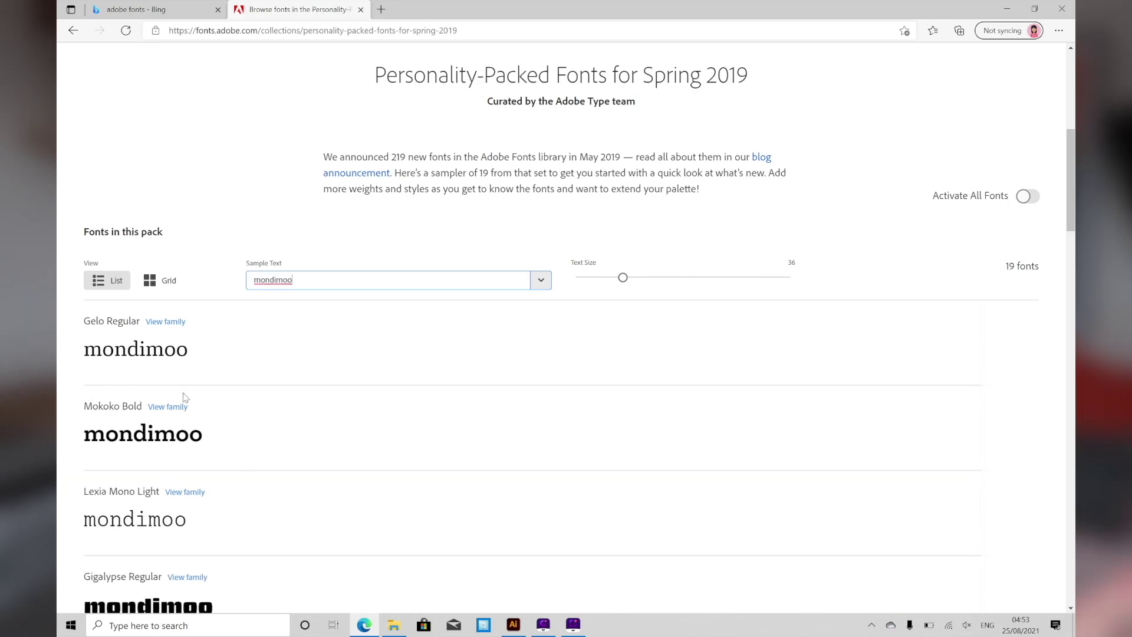
scroll(235, 432, "down", 2)
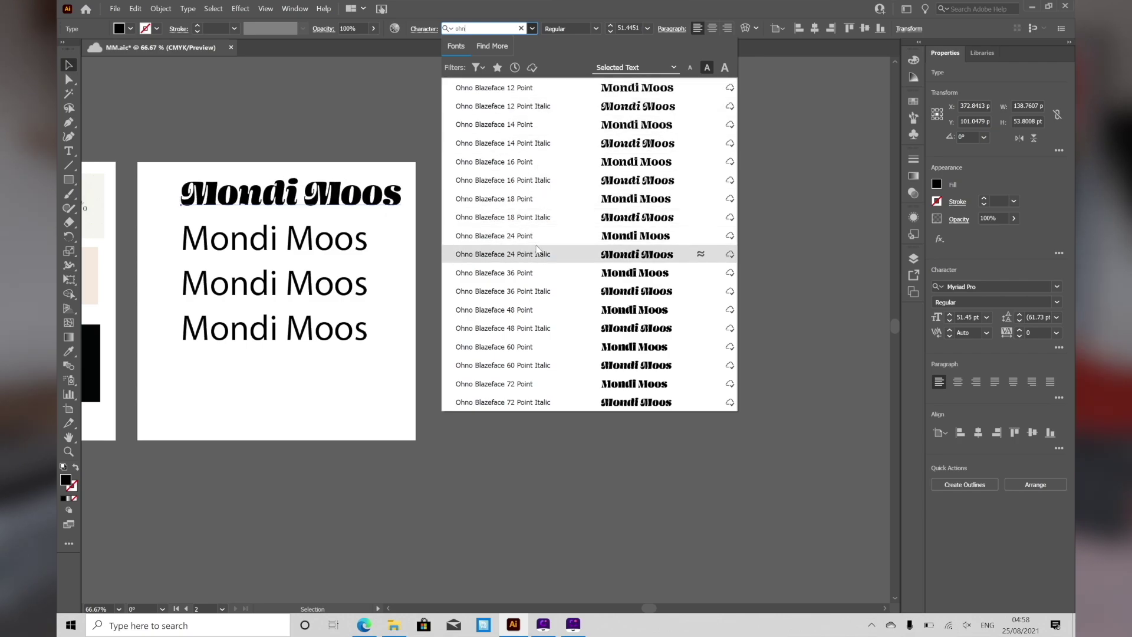
Step: Set the third Mondi Moos text sample in Illustrator to the Gigalypse font
left_click(502, 29)
type("gig")
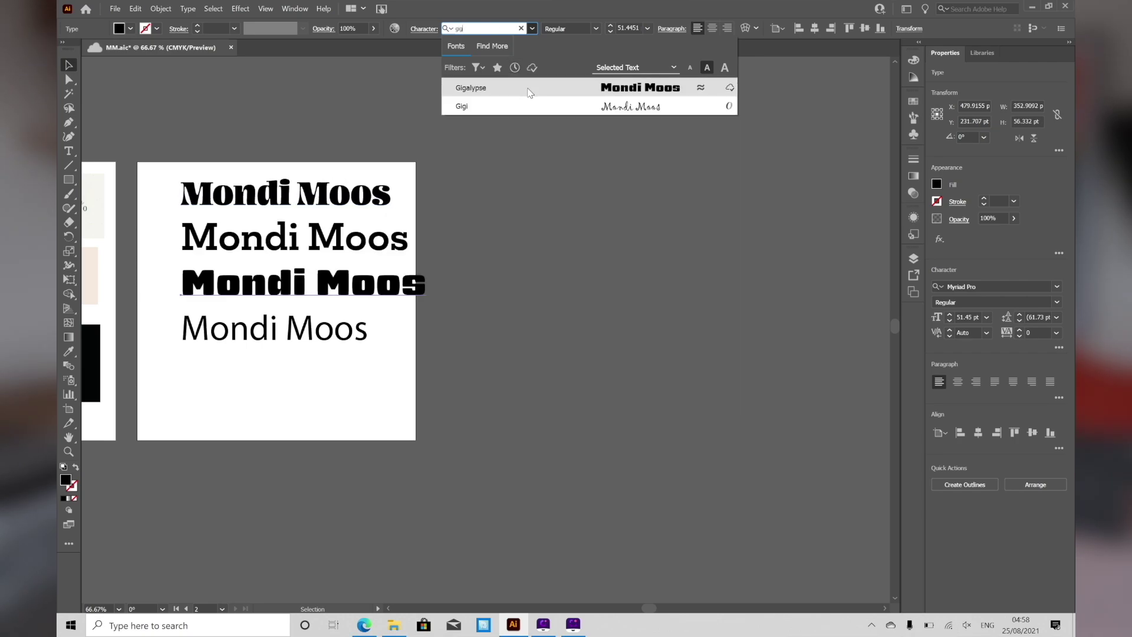
left_click(529, 93)
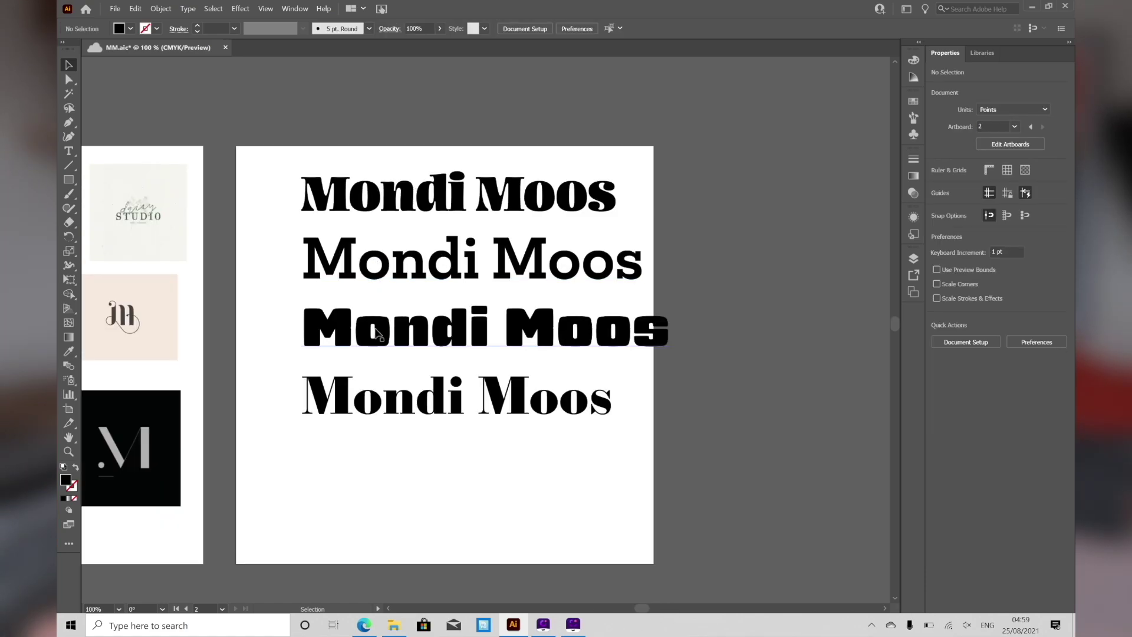
Step: Delete the upper three Mondi Moos samples, keeping only the bottom high-contrast serif version
left_click(376, 333)
key("Delete")
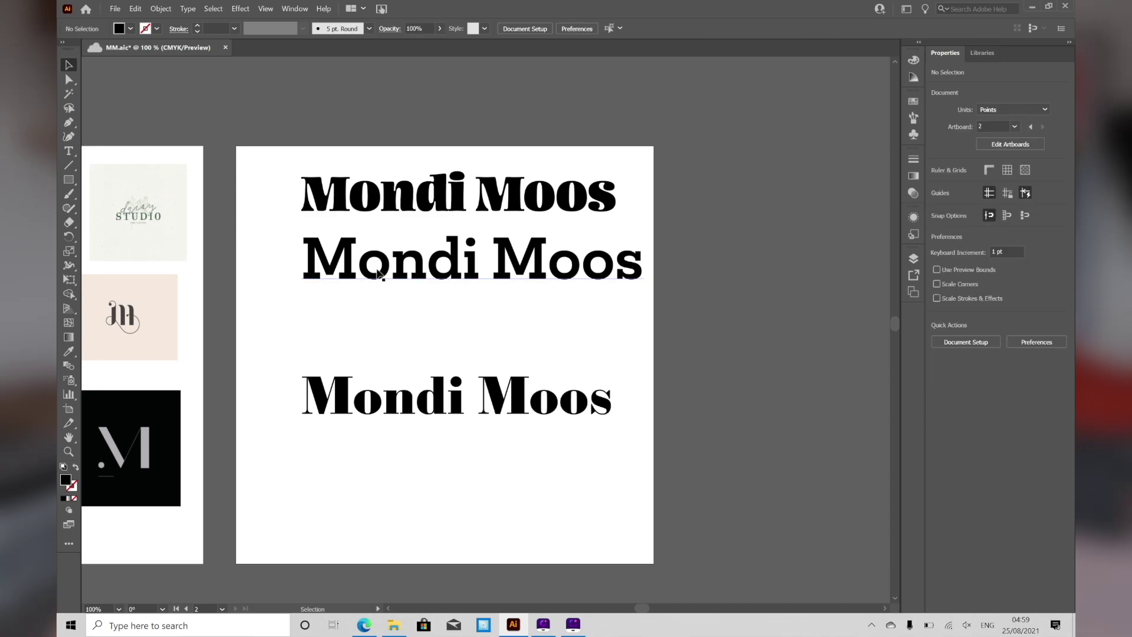
left_click(380, 274)
key("Delete")
left_click(442, 191)
key("Delete")
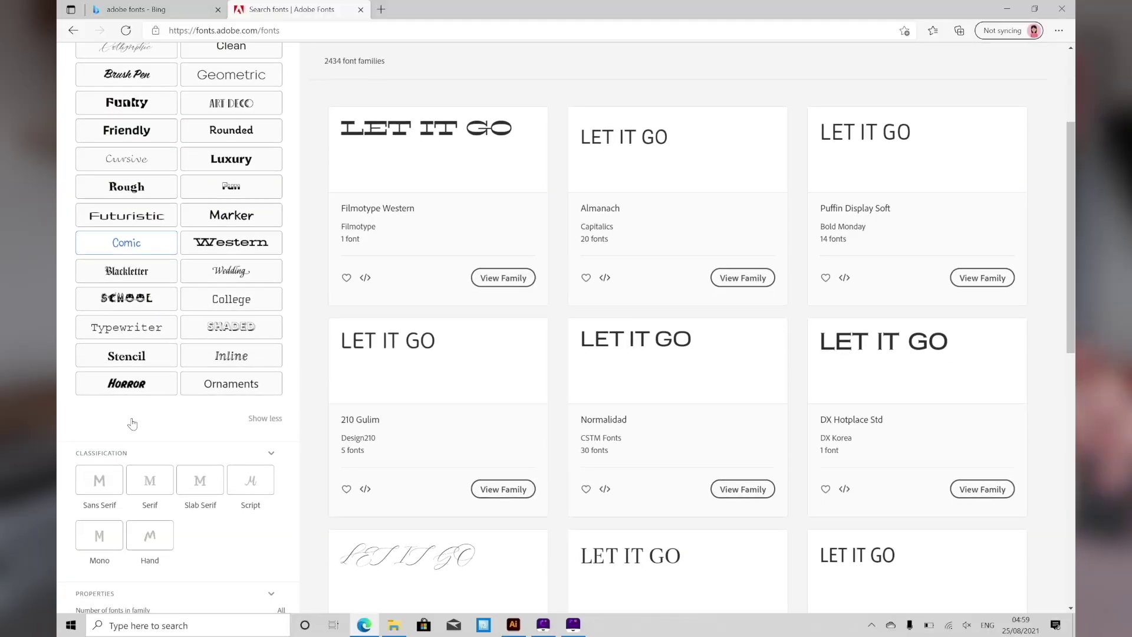
Step: Filter the Adobe Fonts library by serif classification in the browser
left_click(154, 486)
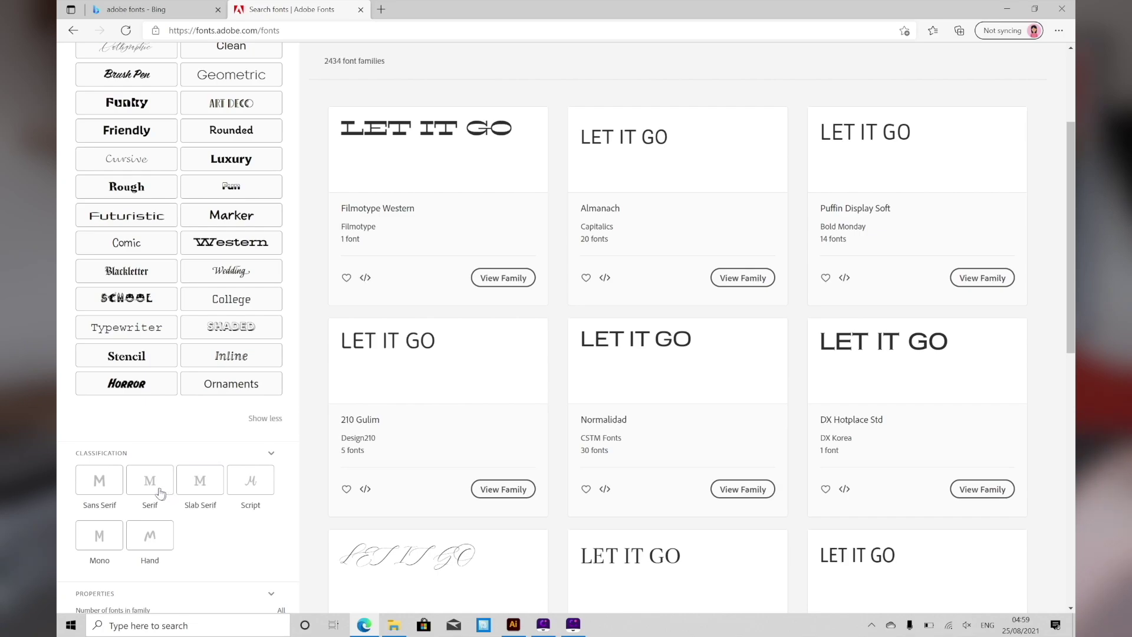
left_click(185, 487)
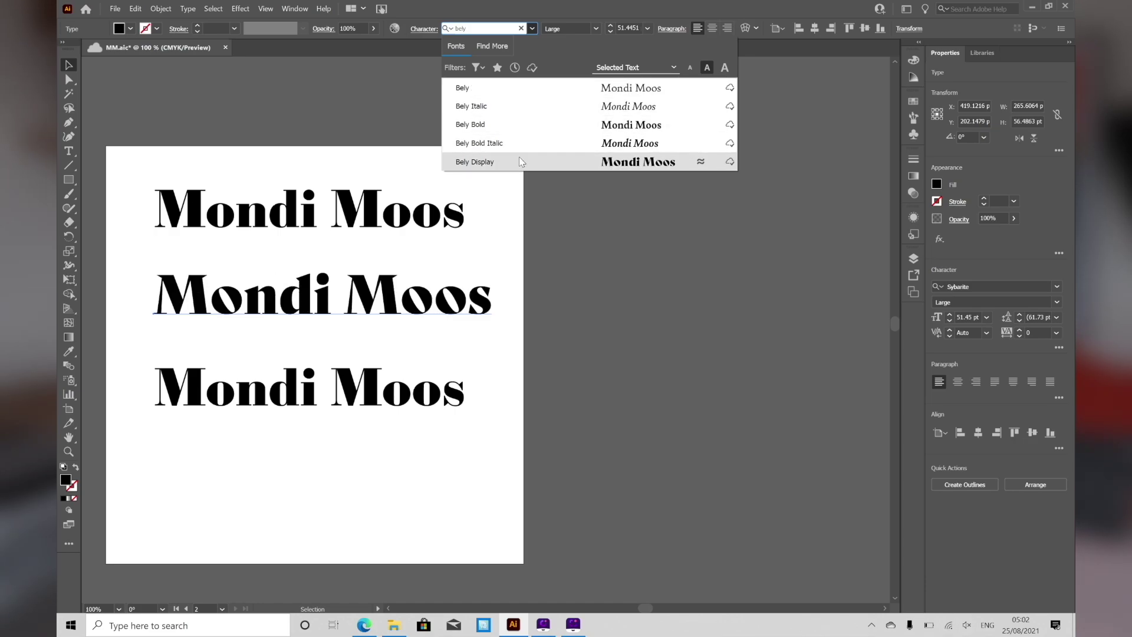
Step: Search Illustrator's font list for "lust" to restyle a Mondi Moos sample
left_click(517, 27)
type("lust")
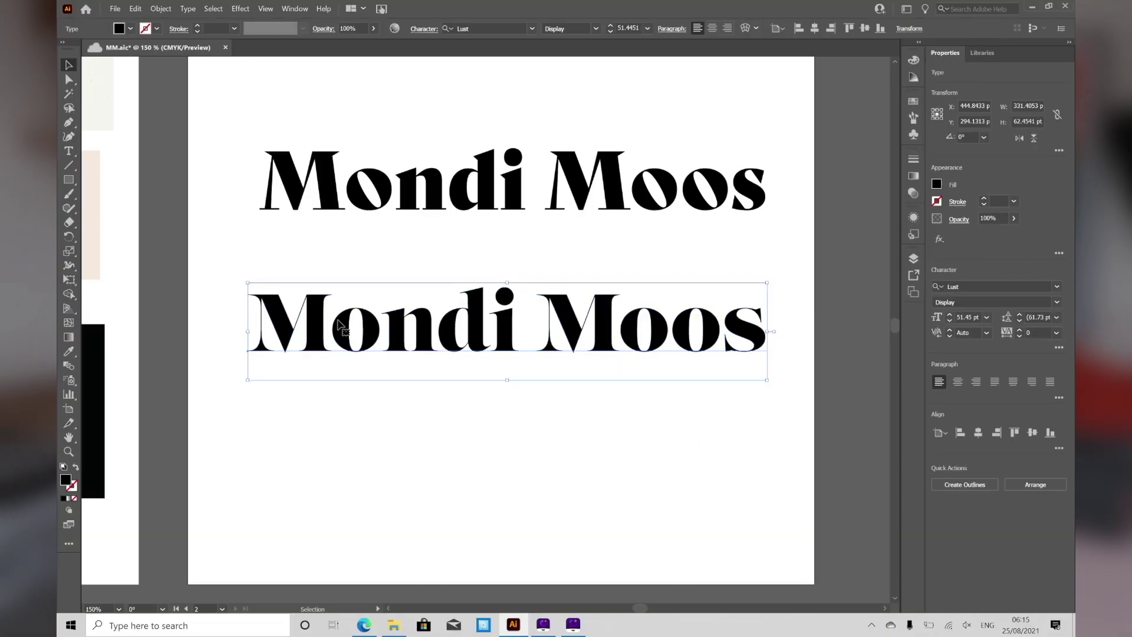
Step: With the Touch Type tool, tilt the first o in the lower Mondi Moos wordmark and shift it closer to the M
left_click(73, 152)
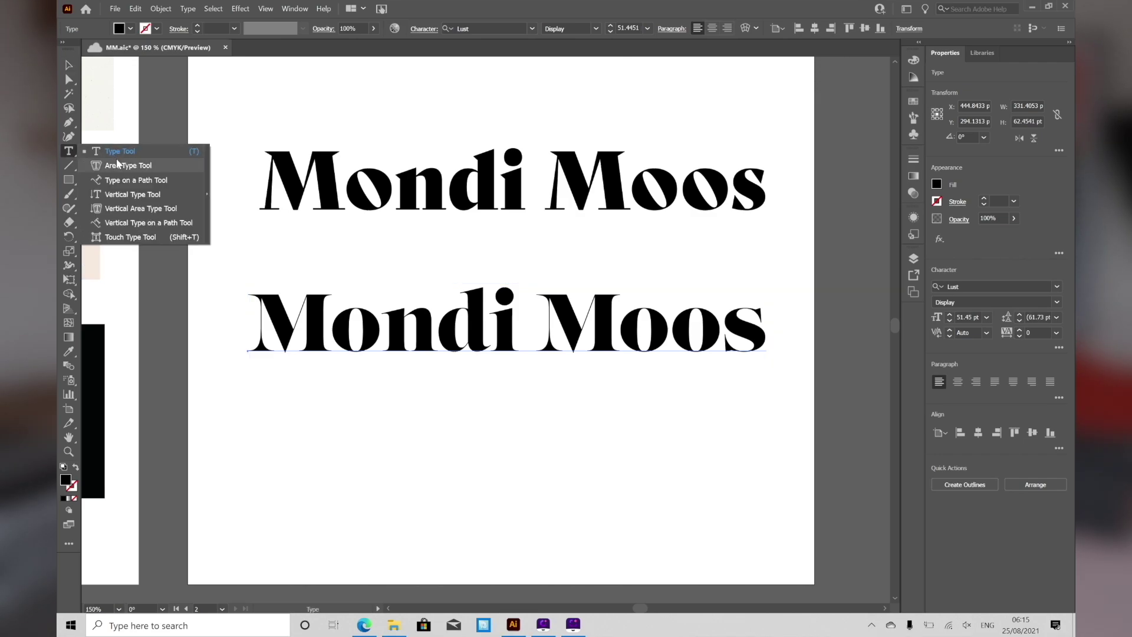
left_click(131, 237)
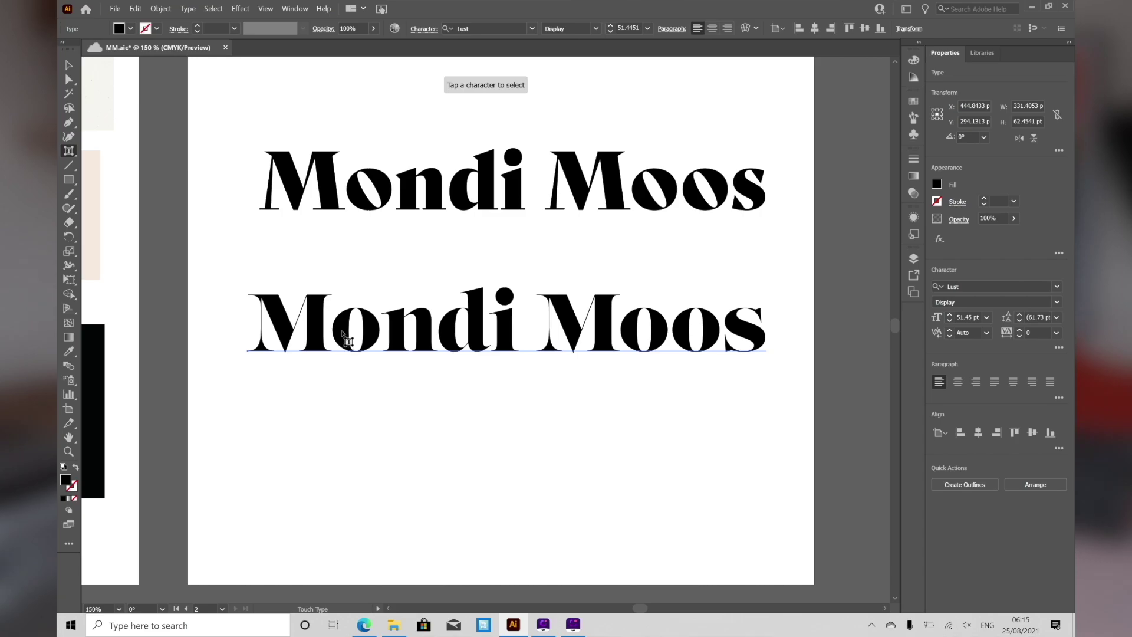
left_click_drag(356, 285, 348, 292)
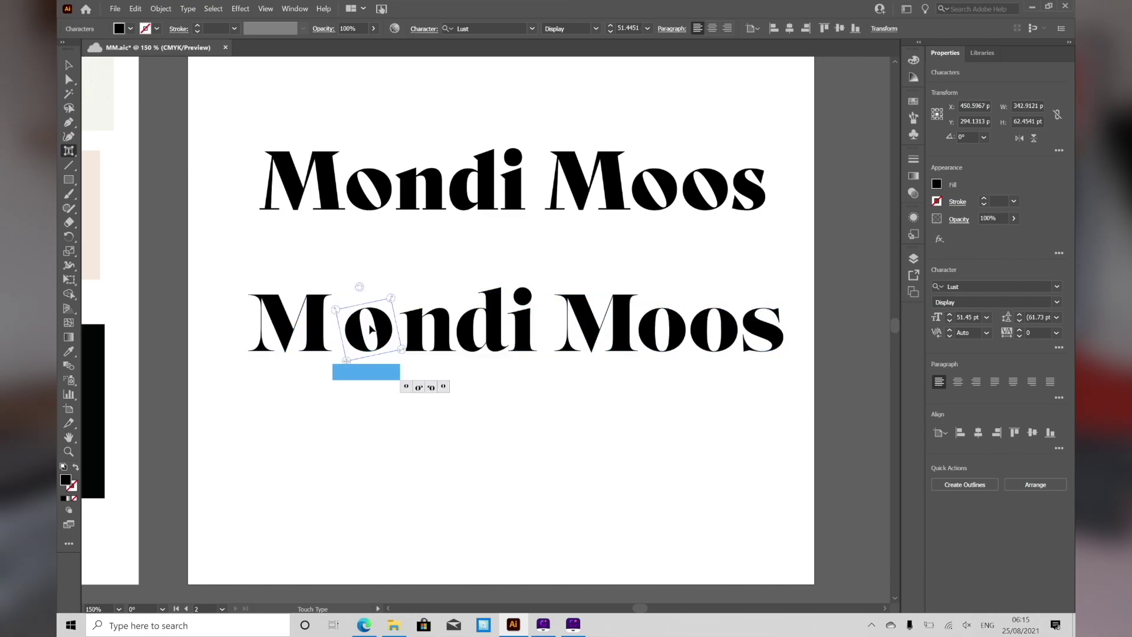
left_click_drag(361, 337, 345, 338)
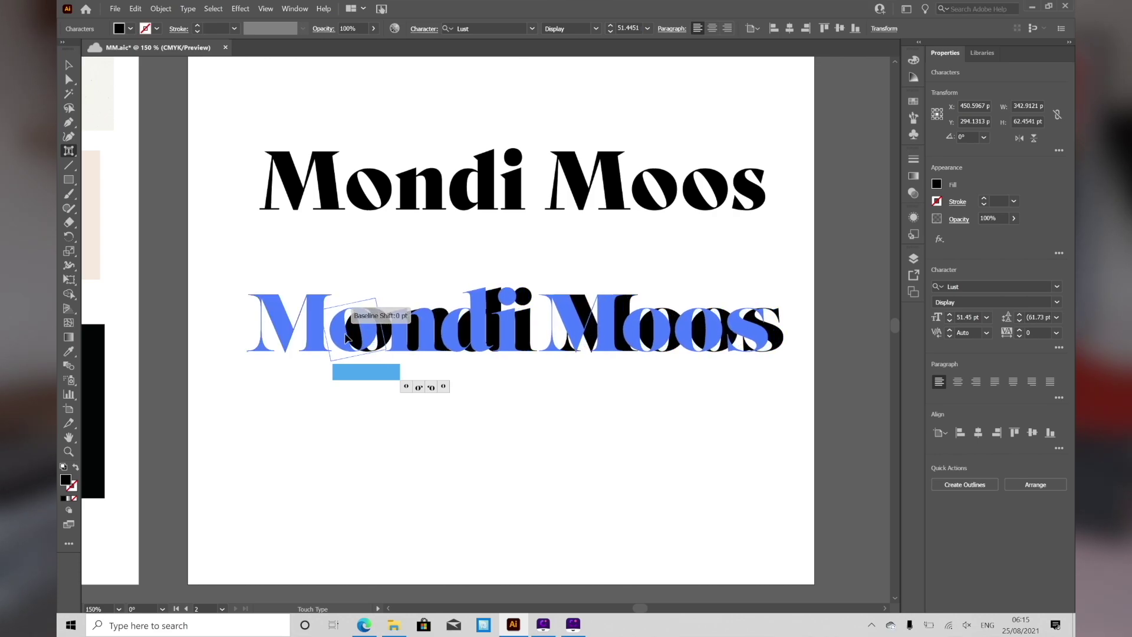
left_click_drag(348, 337, 349, 336)
left_click_drag(346, 287, 357, 273)
Step: Tilt the second o of Moos in the lower wordmark and adjust its spacing with the Touch Type tool
left_click_drag(690, 326, 757, 327)
left_click_drag(402, 334, 400, 333)
left_click(694, 337)
left_click_drag(759, 337, 759, 338)
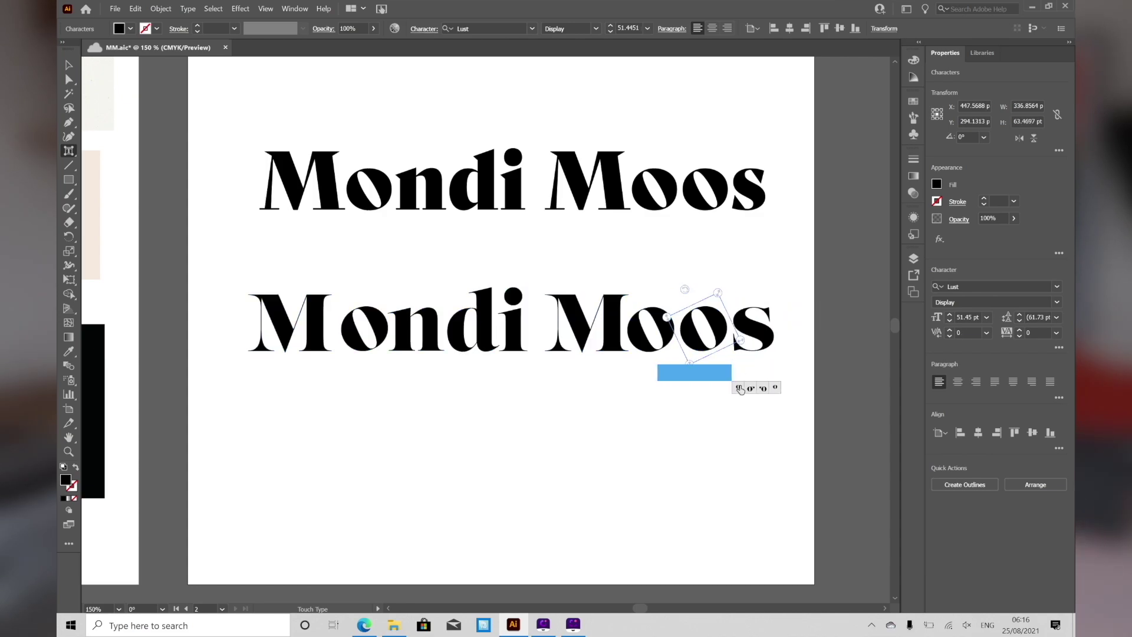
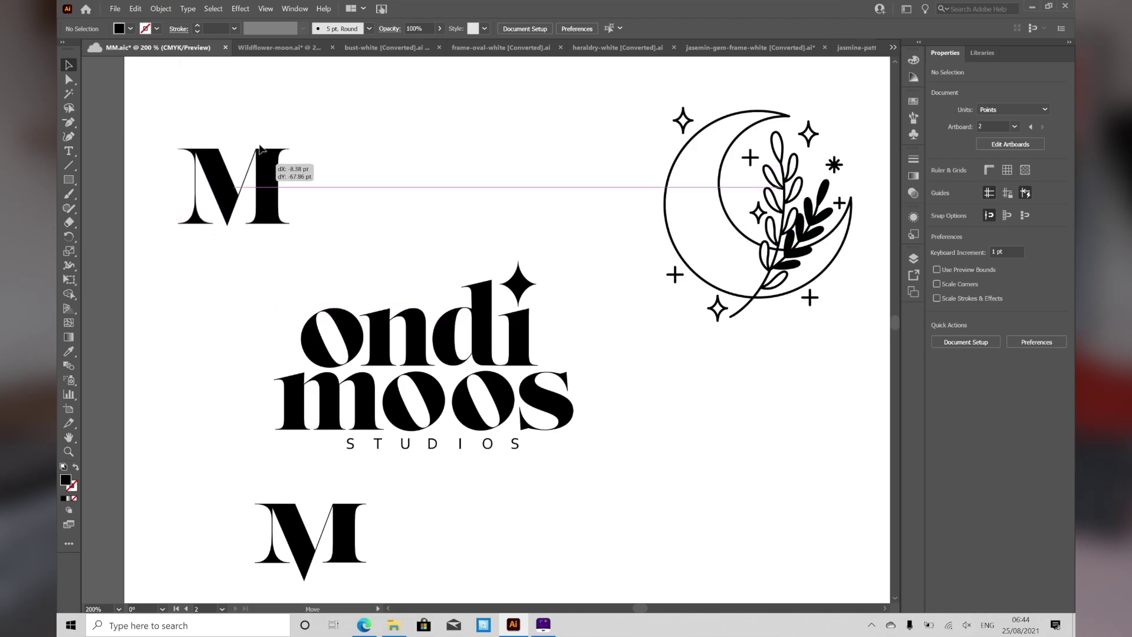
Step: Place a copy of the lowercase m from moos in front of ondi to complete the word mondi
left_click(300, 411)
left_click_drag(300, 411, 218, 343)
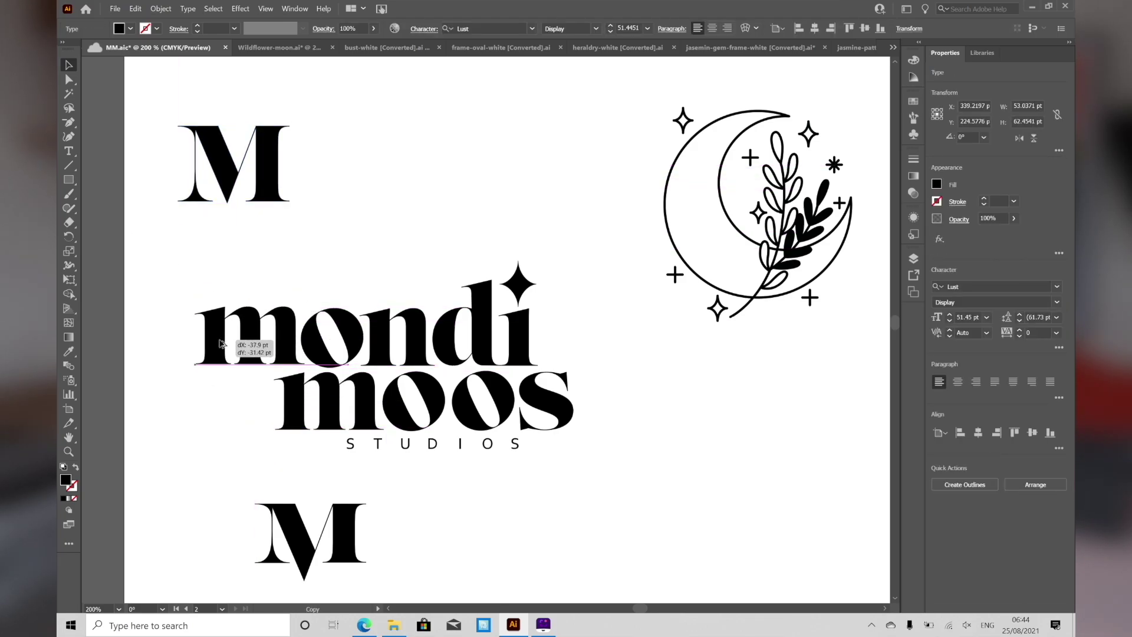
left_click_drag(218, 346, 216, 344)
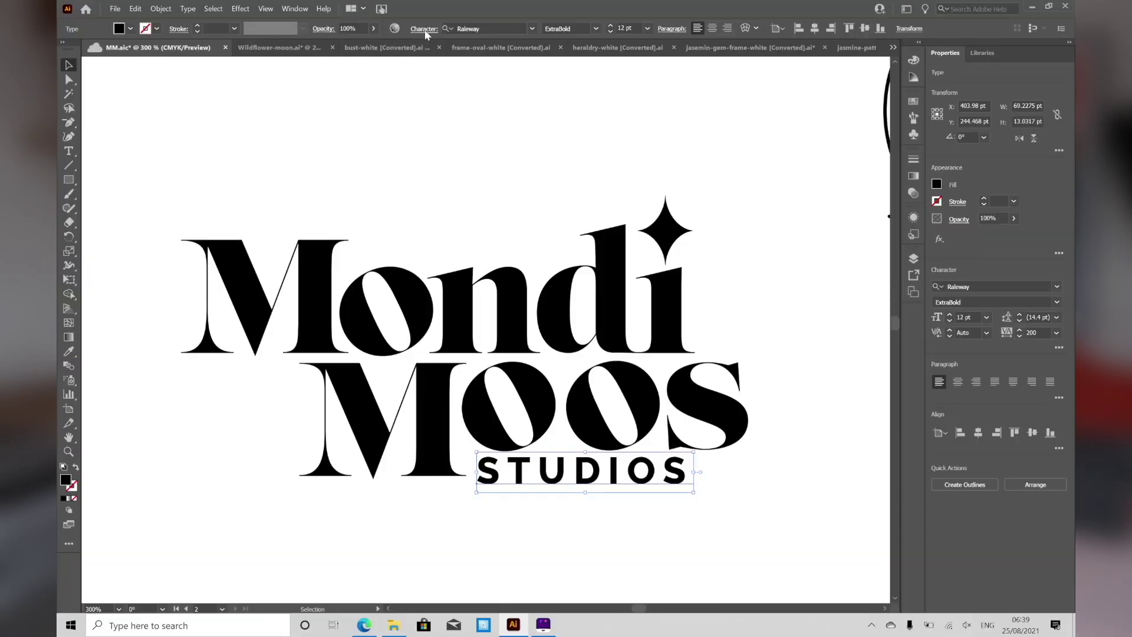
Step: Set the tracking of the STUDIOS text beneath the wordmark to 500
left_click(424, 30)
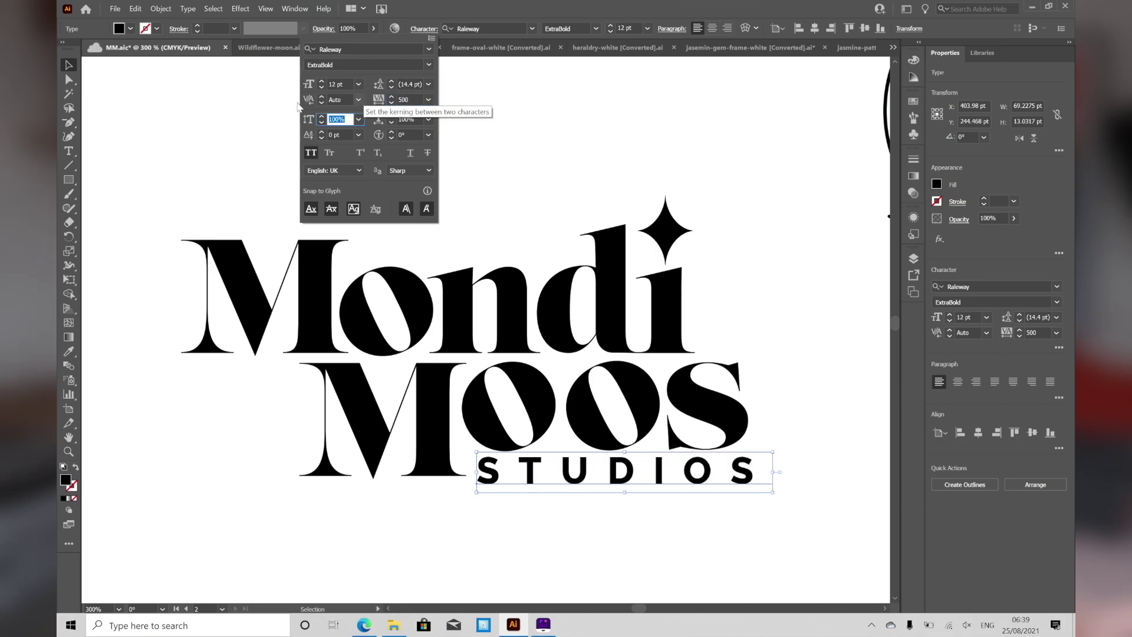
key("Escape")
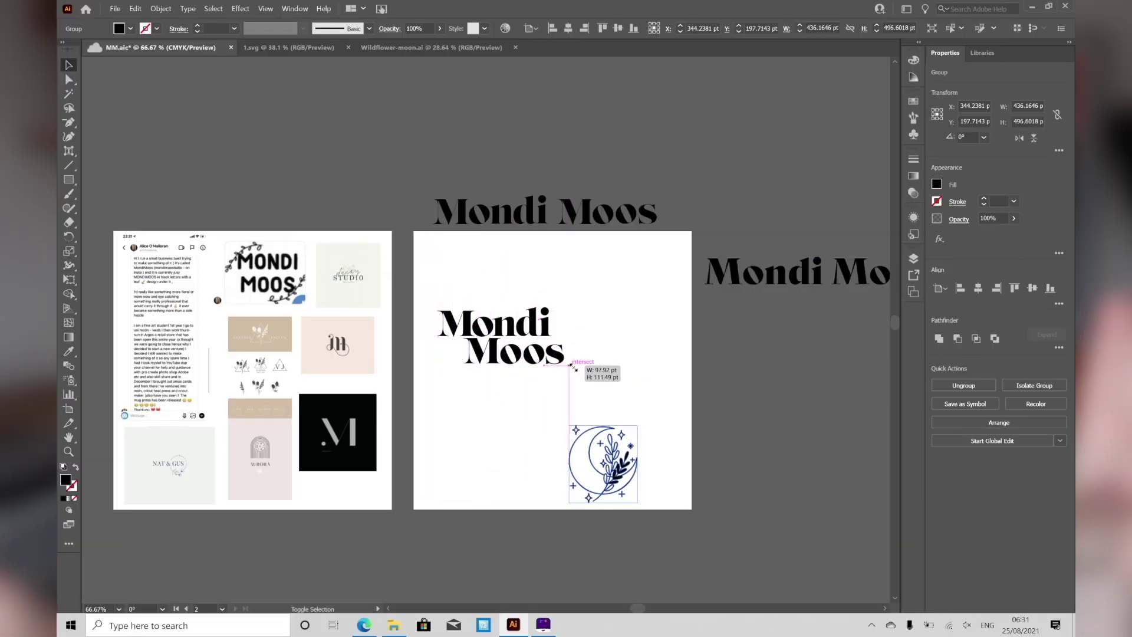
Step: Scale the floral moon illustration down to about 90 by 103 pt
left_click_drag(571, 366, 589, 404)
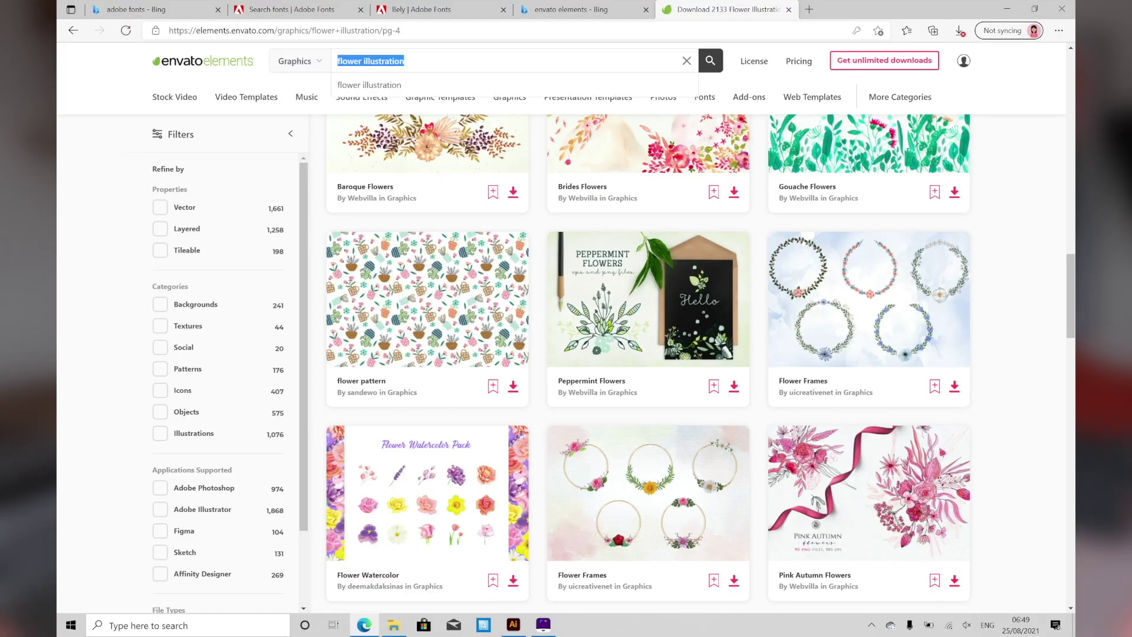
Step: Search the Envato Elements graphics for "moon" and look through the results
type("moon")
key("Return")
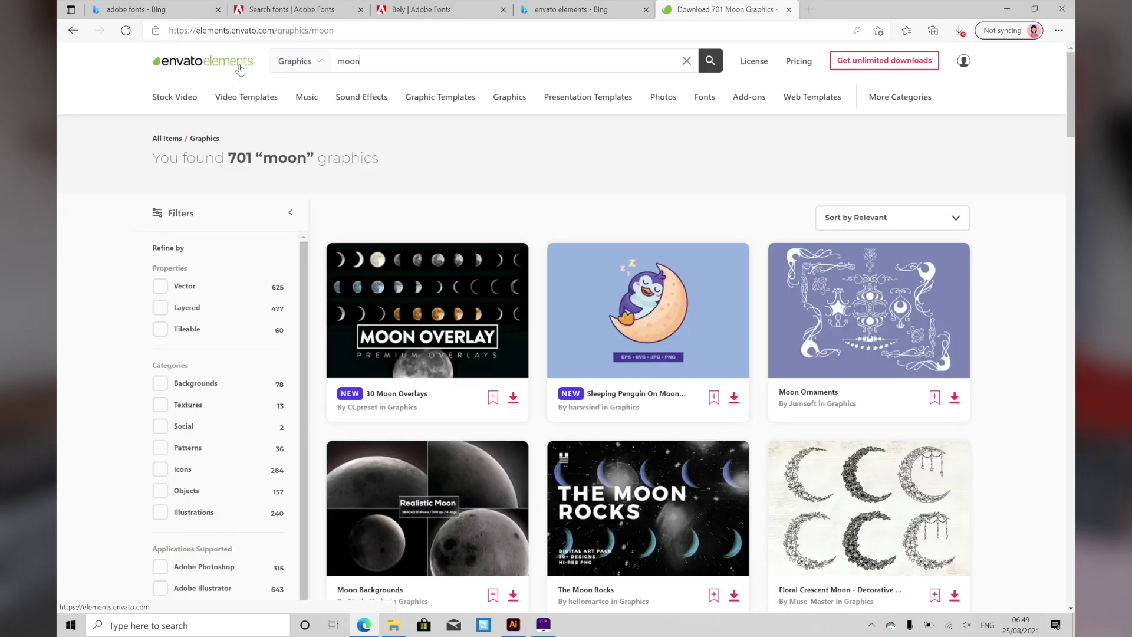
scroll(653, 523, "down", 8)
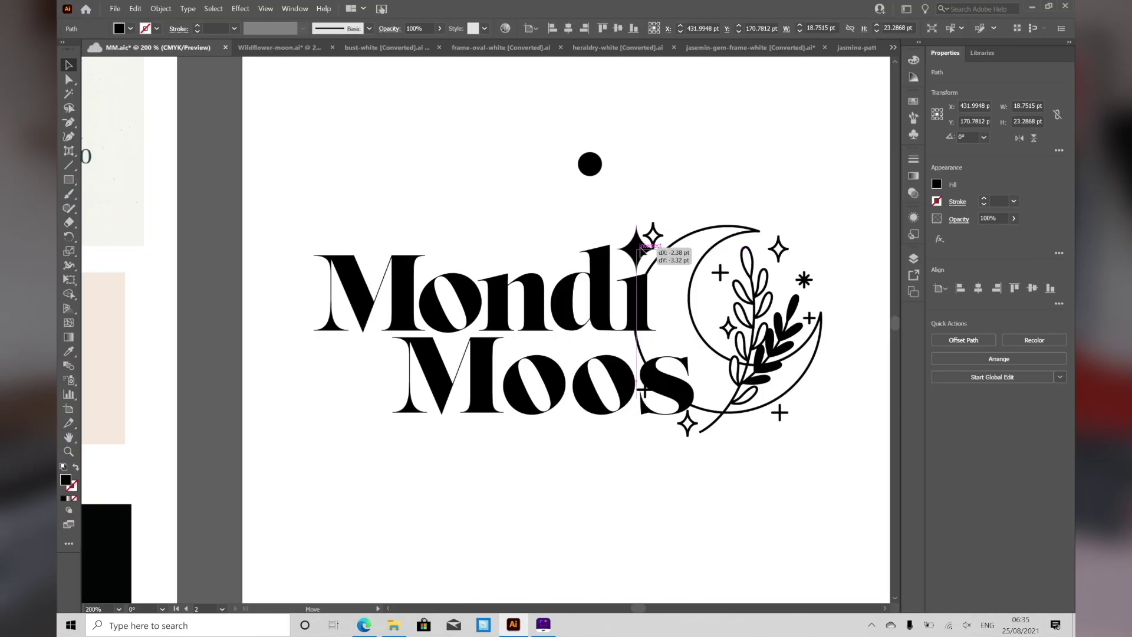
Step: Place the solid four-point star over the i of Mondi as its dot and move the moon illustration clear of the wordmark
left_click_drag(640, 249, 737, 178)
left_click(687, 239)
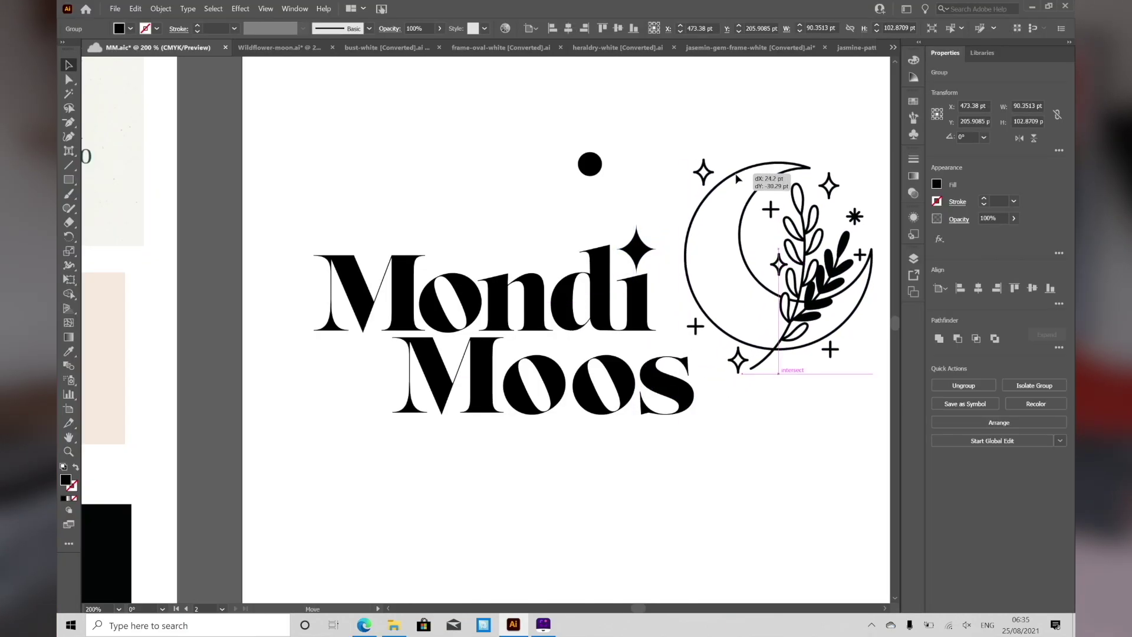
key("a")
left_click(630, 301)
key("ctrl+plus")
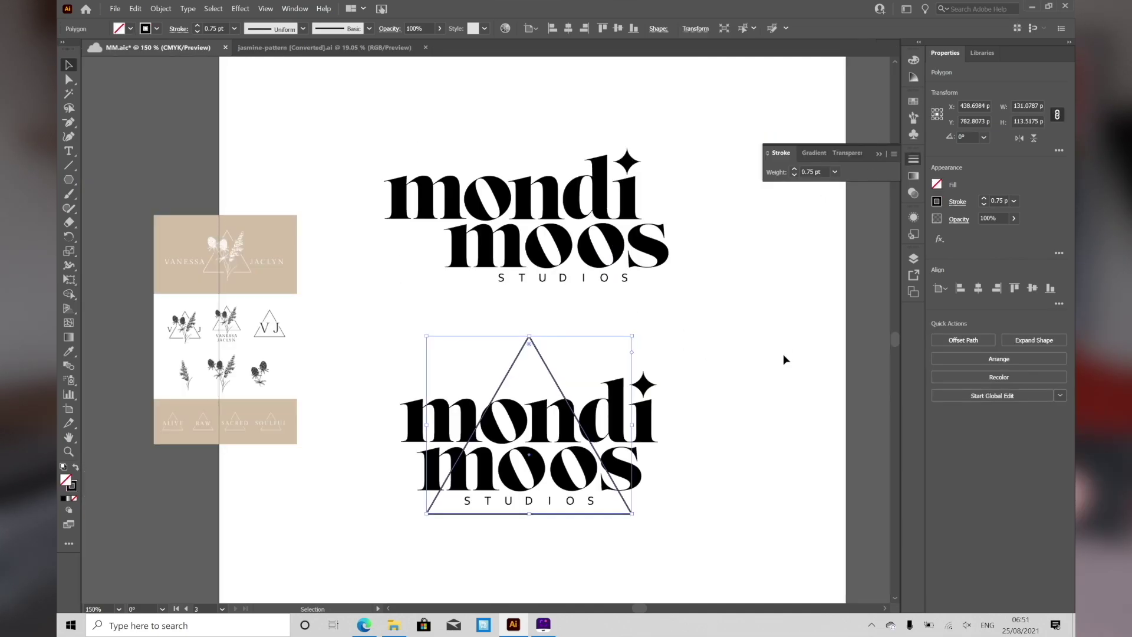
Step: Place a white, borderless rectangle of about 155 by 63 pt behind the lower wordmark to interrupt the triangle frame
left_click(470, 536)
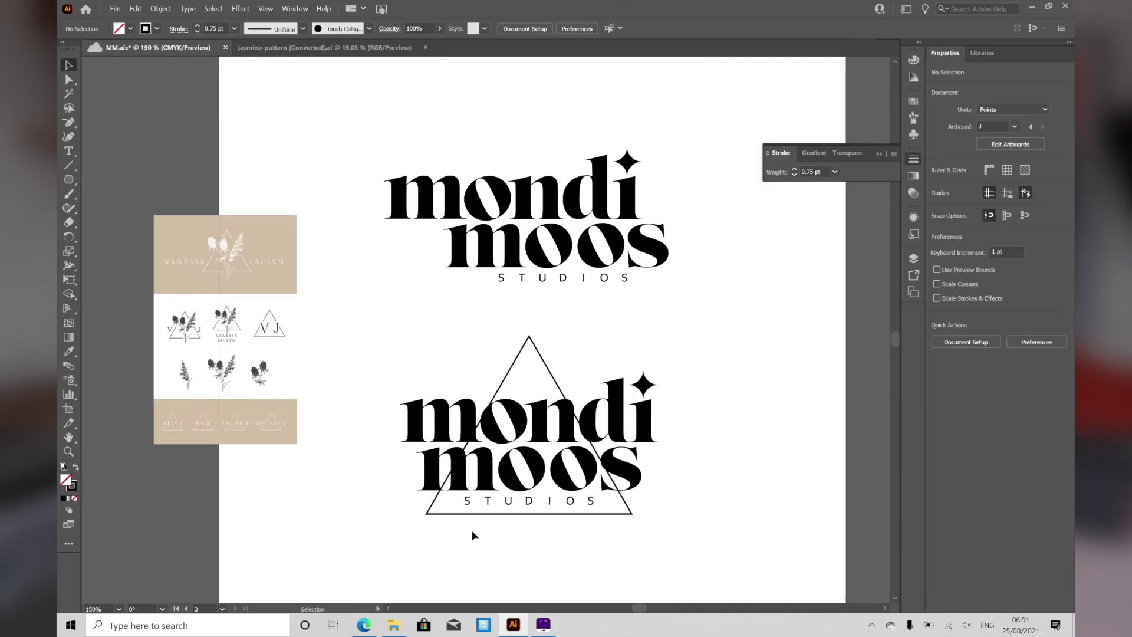
left_click(69, 180)
key("v")
left_click(637, 466)
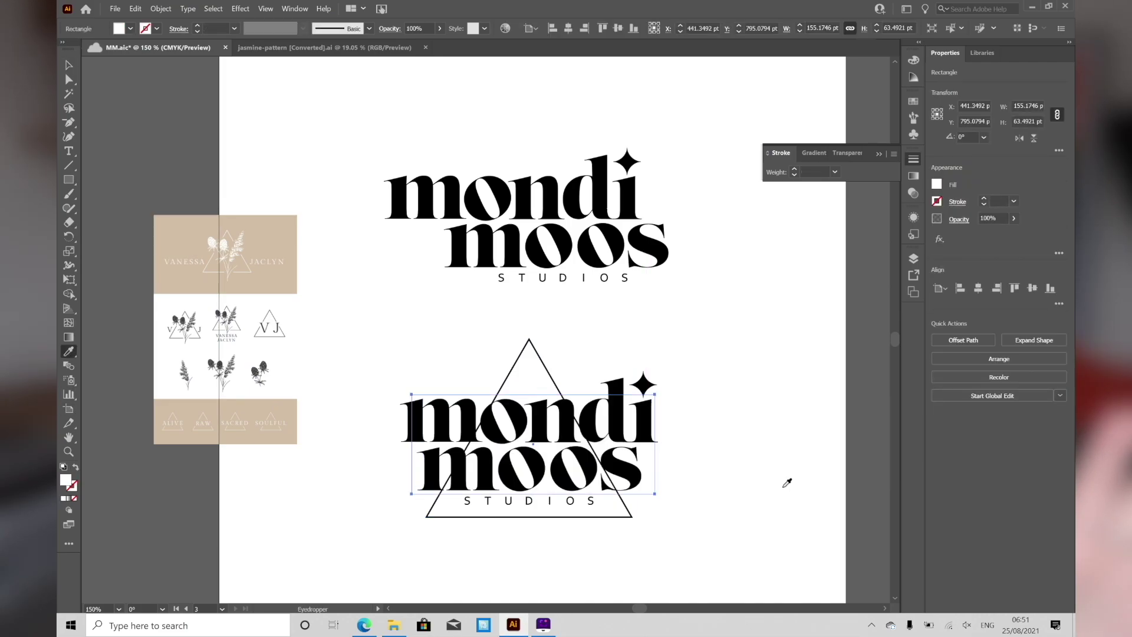
left_click(764, 469)
Step: Draw an unfilled circle outline around the first half of the upper Mondi Moos wordmark
key("l")
left_click_drag(365, 140, 514, 290)
left_click_drag(448, 194, 332, 98)
Step: Duplicate the triangle-framed wordmark into the artboard's lower-right area and frame the copy with a square outline of about 113 by 113 pt instead
left_click_drag(655, 457, 477, 362)
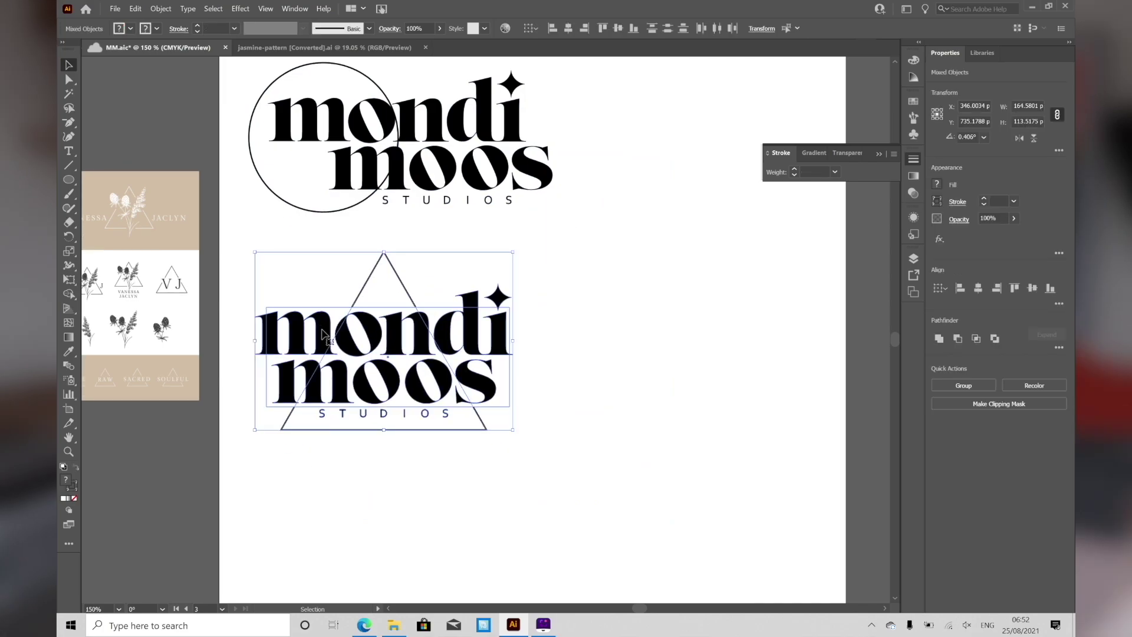
left_click_drag(383, 354, 665, 495)
left_click(660, 389)
left_click_drag(763, 546, 754, 543)
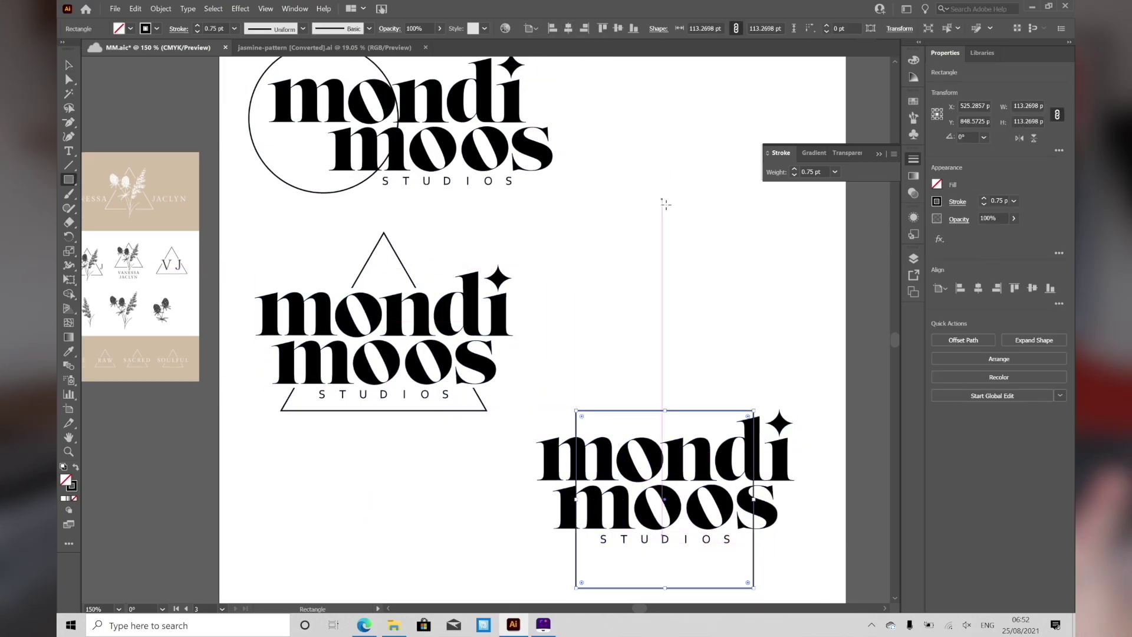
Step: Place the square outline behind the duplicated wordmark's white backing and shorten it into a wider-than-tall rectangle
key("v")
left_click(703, 373)
left_click_drag(670, 396, 670, 409)
scroll(698, 501, "down", 3)
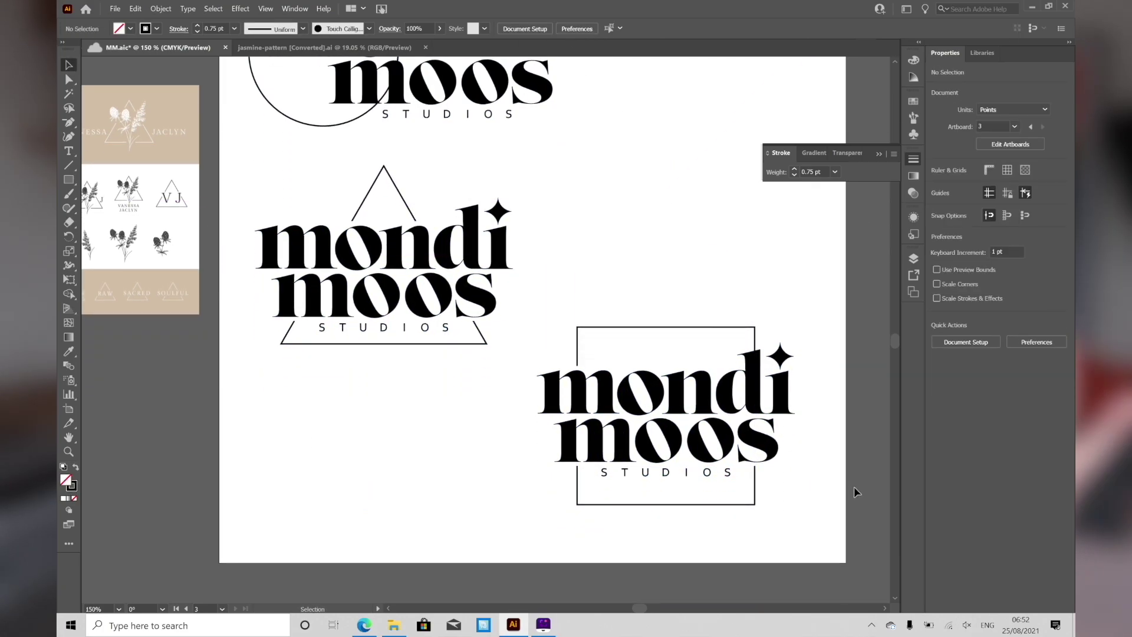
left_click_drag(697, 476, 664, 462)
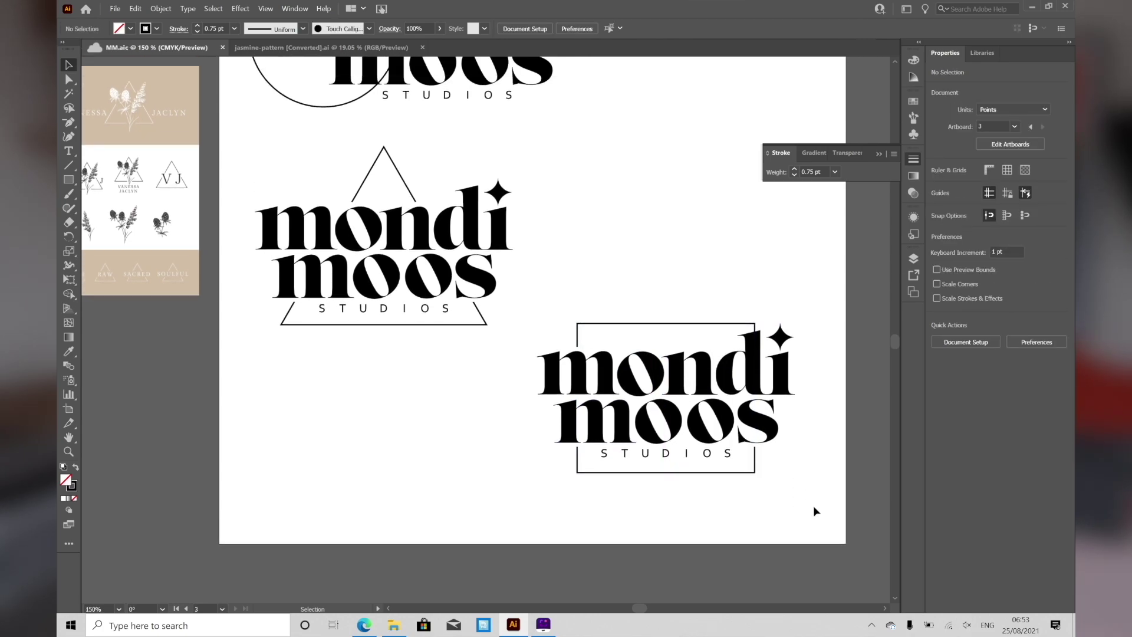
Step: Scale the line-art flower down to about 83 by 206 pt and place it over the arch above the wordmark
scroll(578, 404, "up", 5)
scroll(578, 407, "down", 2)
left_click_drag(577, 469, 533, 470)
left_click_drag(807, 477, 807, 478)
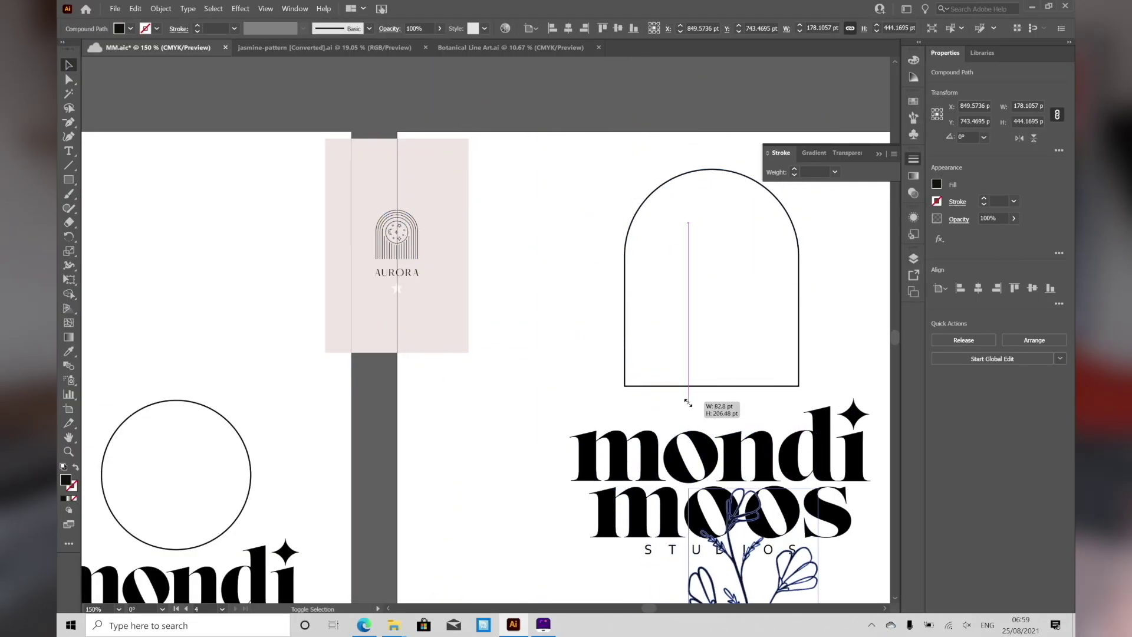
left_click_drag(690, 395, 706, 250)
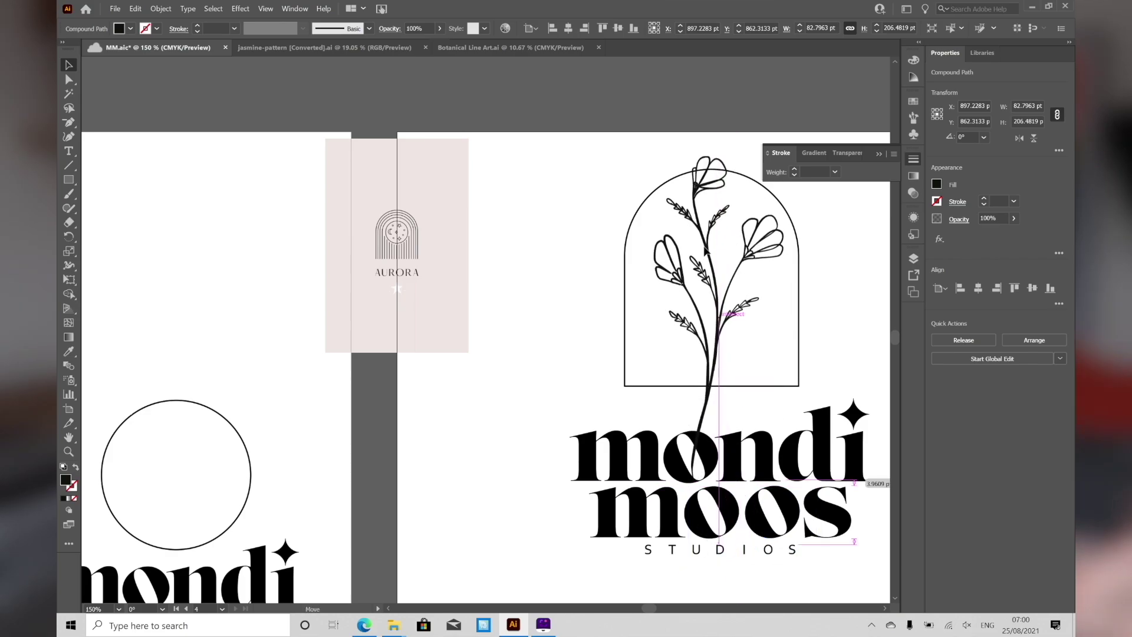
Step: Rotate the line-art flower about 2° counterclockwise within the arch
left_click_drag(847, 297, 631, 316)
left_click(631, 316)
mouse_move(506, 342)
left_mouse_down()
mouse_move(506, 353)
mouse_move(505, 341)
left_mouse_up()
left_click(504, 300)
left_click_drag(497, 293, 496, 291)
left_click_drag(567, 494, 575, 490)
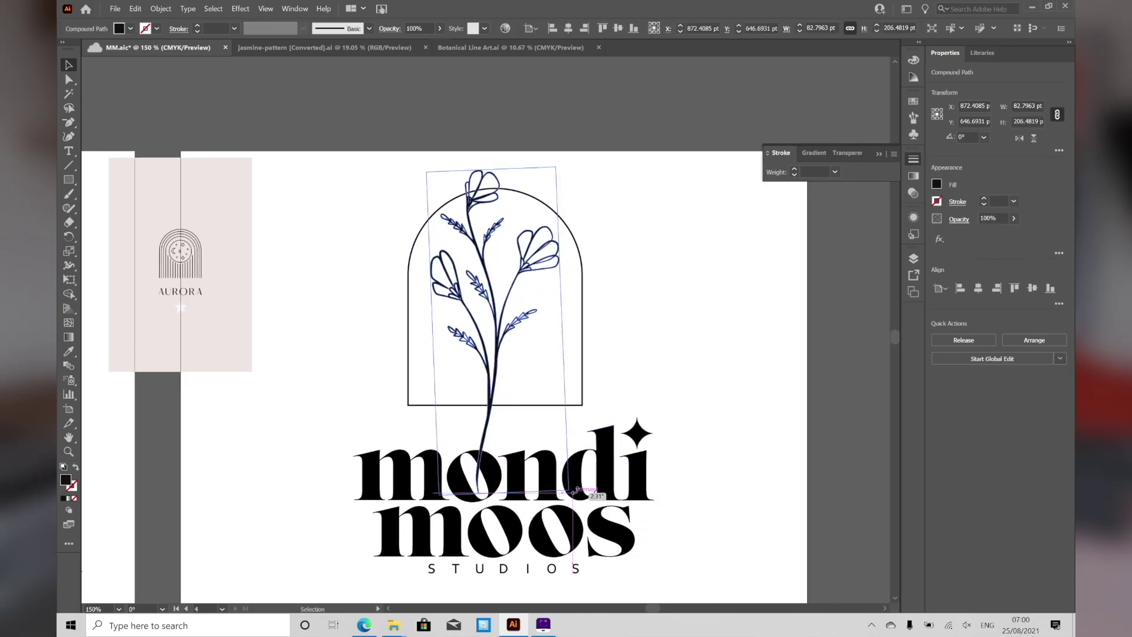
Step: Shorten the flower's stem so it ends between the arch's base and the Mondi wordmark
left_click_drag(488, 465, 493, 427)
key("v")
scroll(397, 299, "down", 2)
left_click(398, 298)
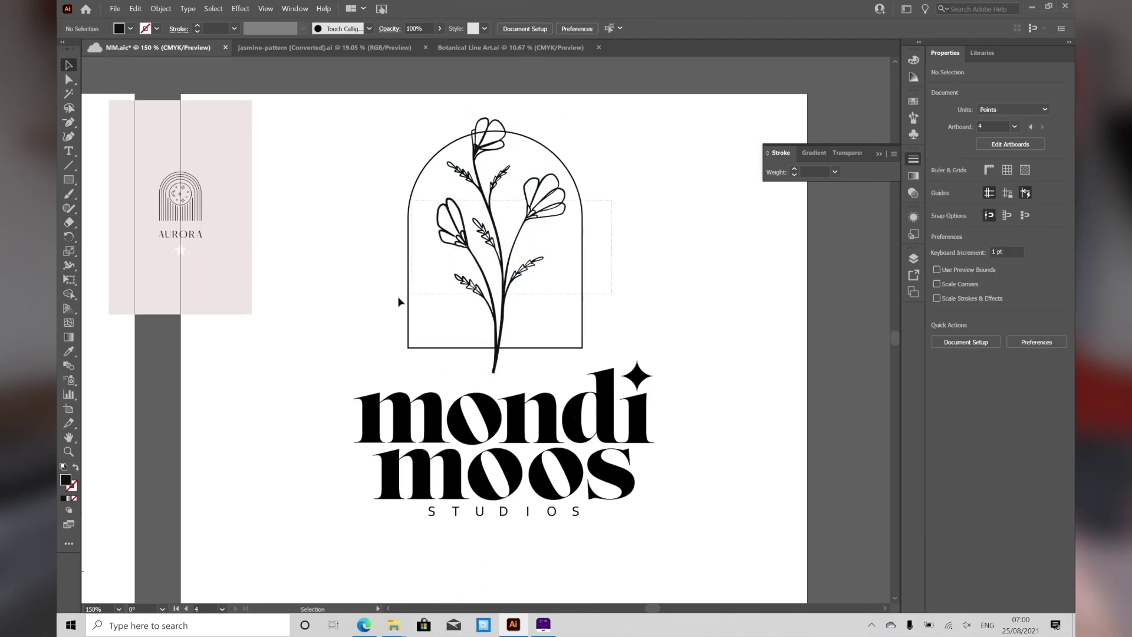
Step: Recolor the complete arch logo with the CASA MARIETTA color group in the advanced Recolor Artwork options
scroll(513, 167, "up", 4)
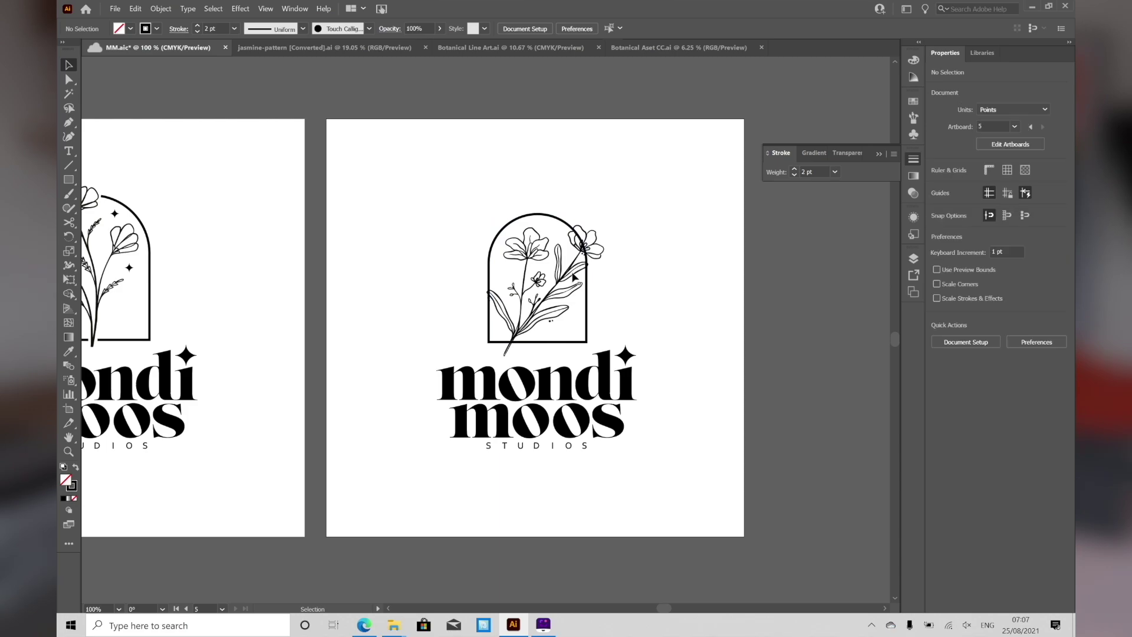
left_click(538, 298)
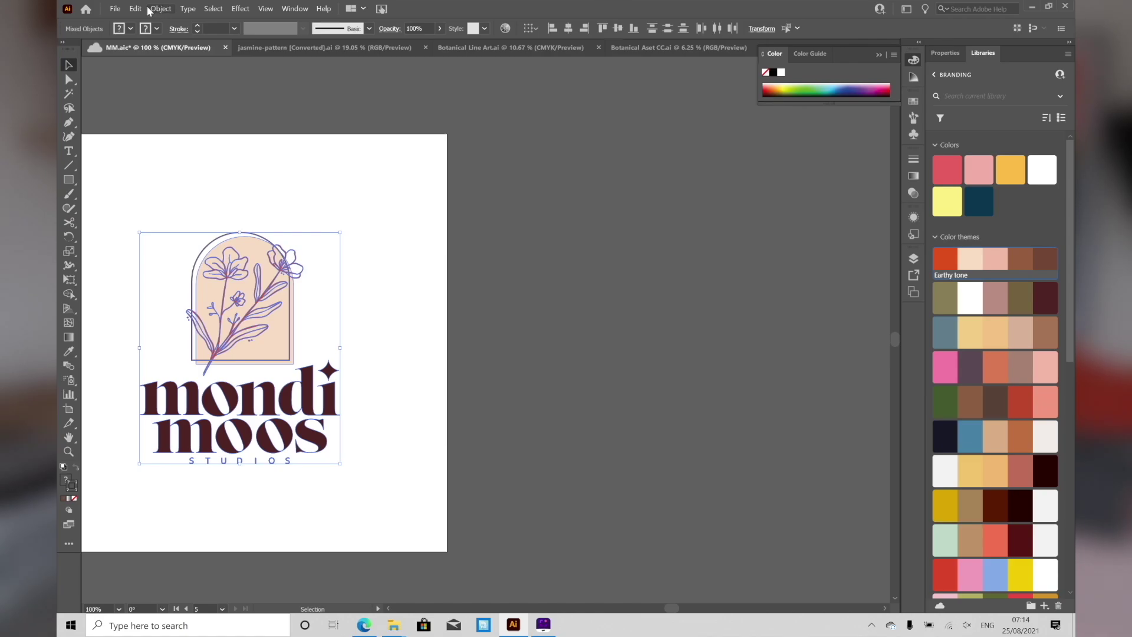
left_click(136, 9)
mouse_move(202, 220)
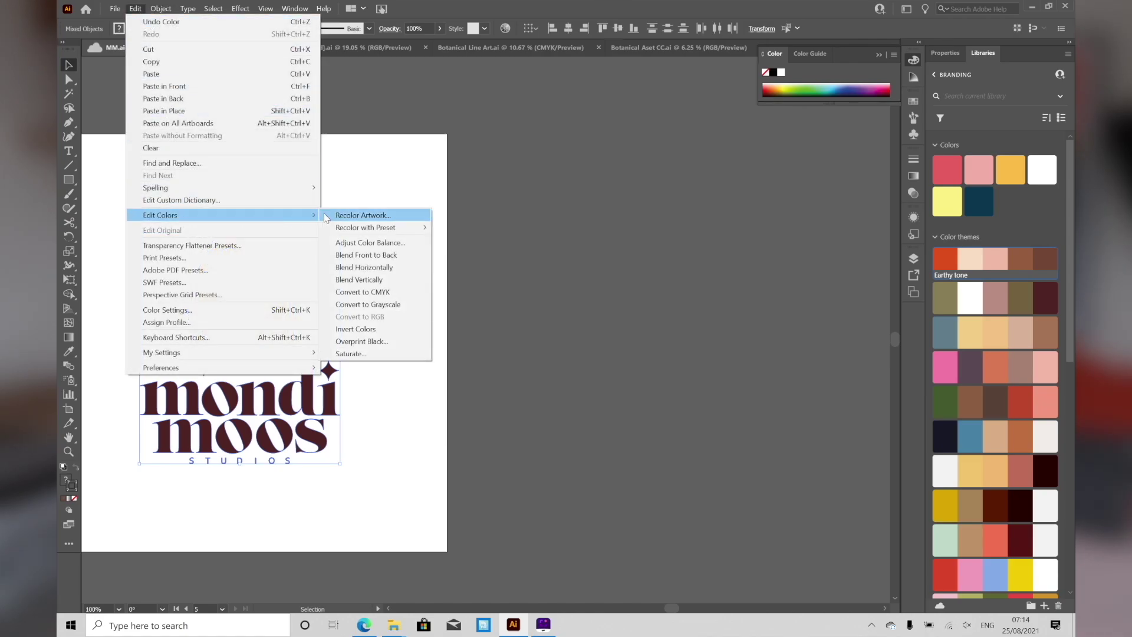
left_click(413, 215)
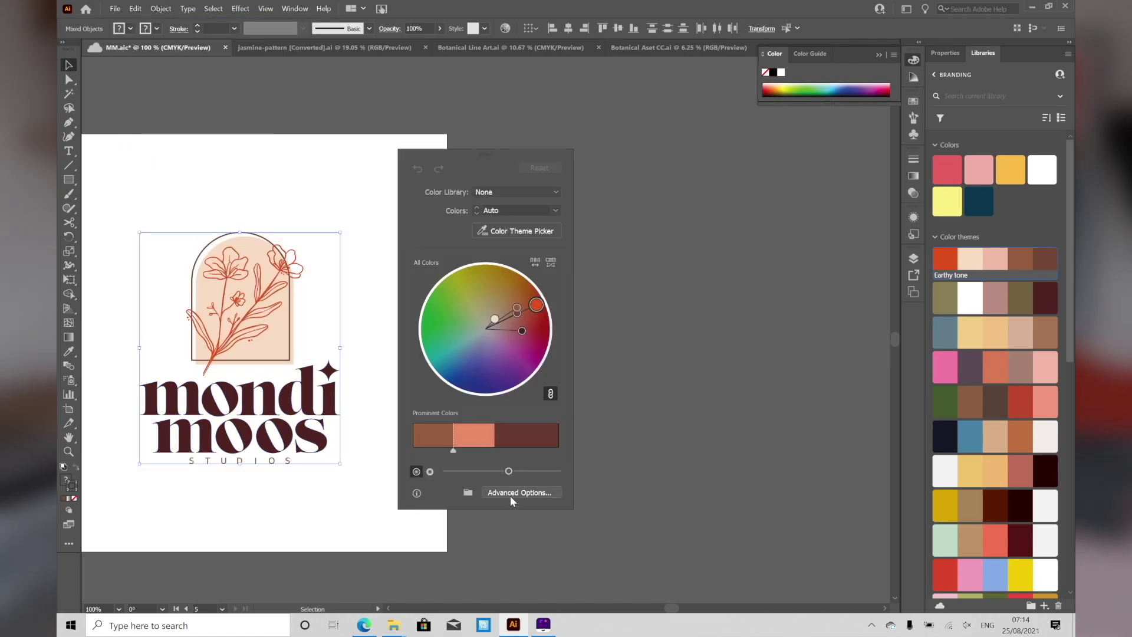
left_click(510, 495)
left_click(638, 296)
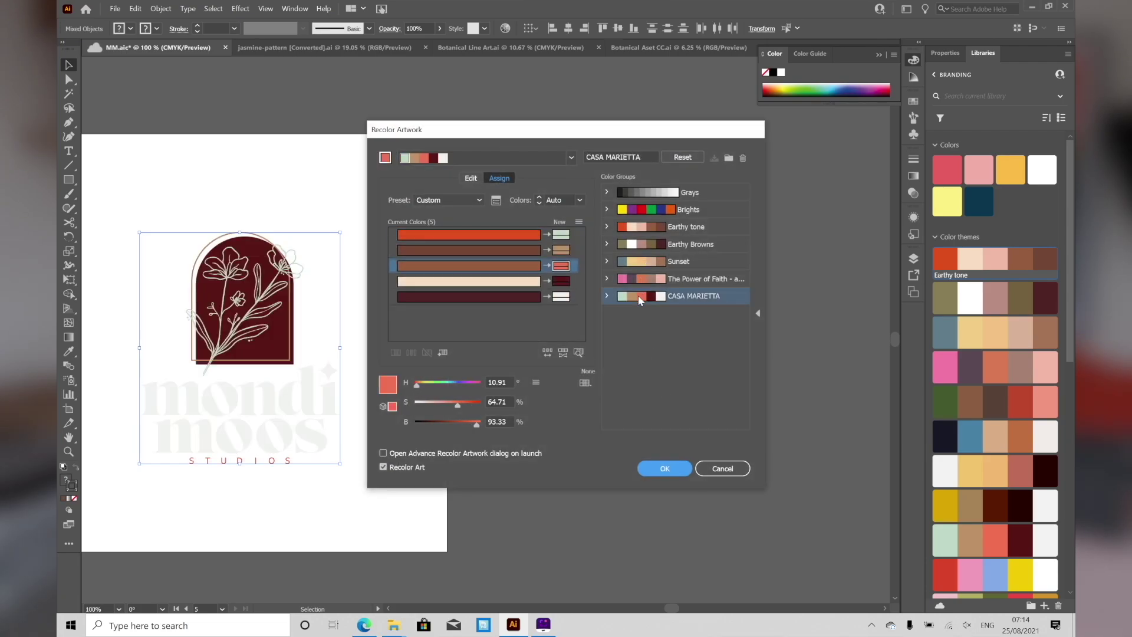
Step: Randomize the color order of the CASA MARIETTA group until the flowers are coral, the arch pale mint and the wordmark tan
left_click(548, 354)
left_click(548, 354)
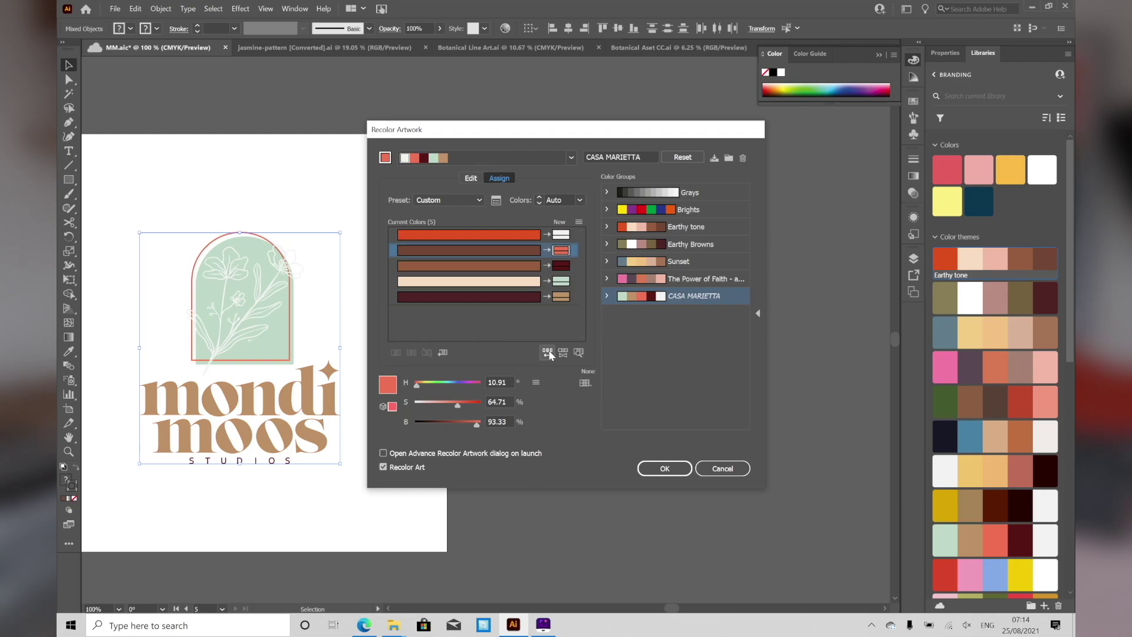
left_click(549, 353)
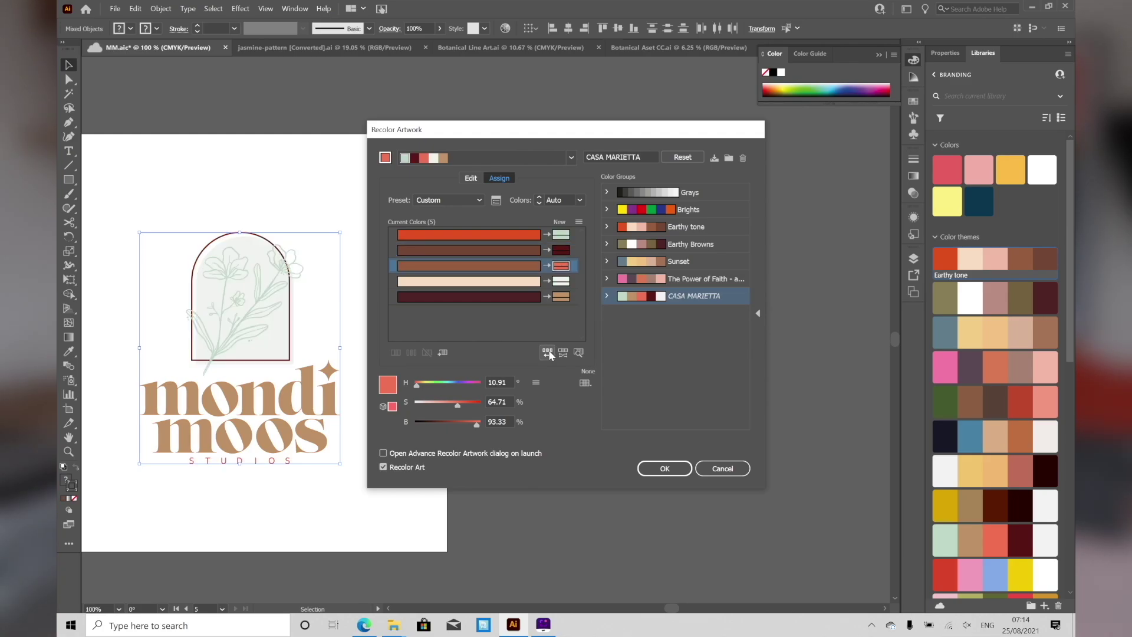
left_click(548, 353)
left_click(548, 354)
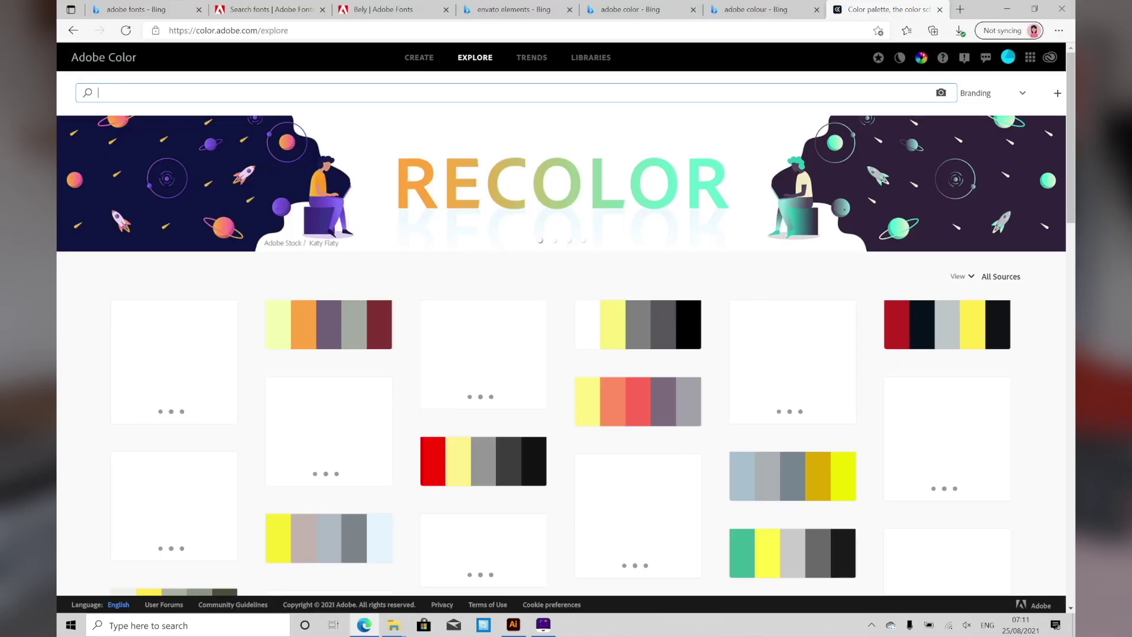
Step: Search Adobe Color for "earthy" and add the pink, plum and terracotta portrait theme to the Branding library
type("earth")
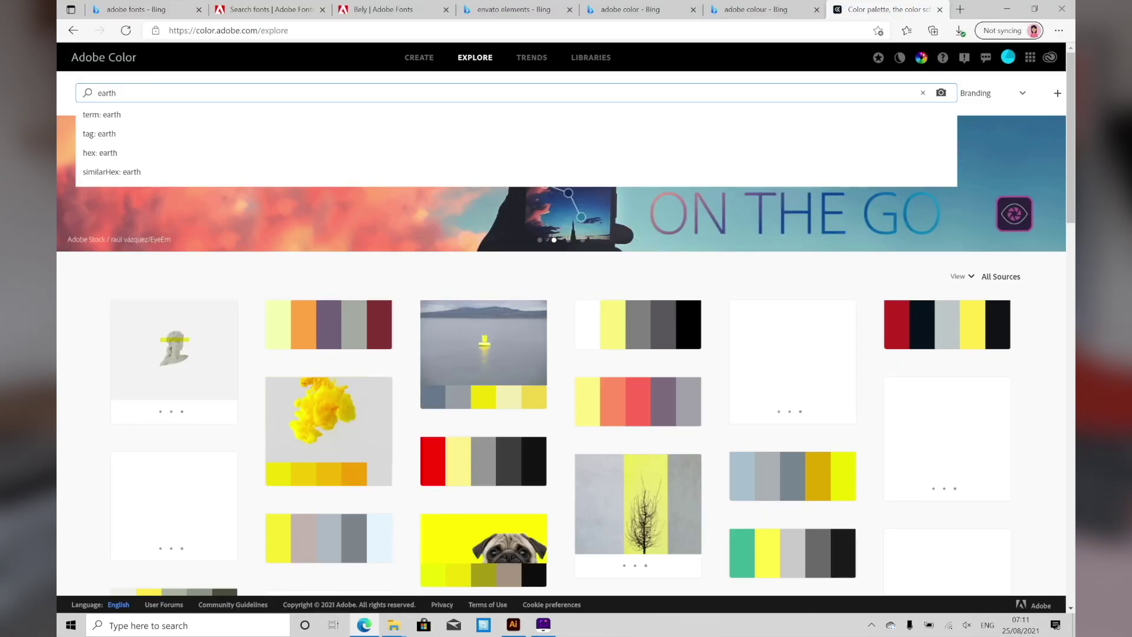
type("y")
key("Return")
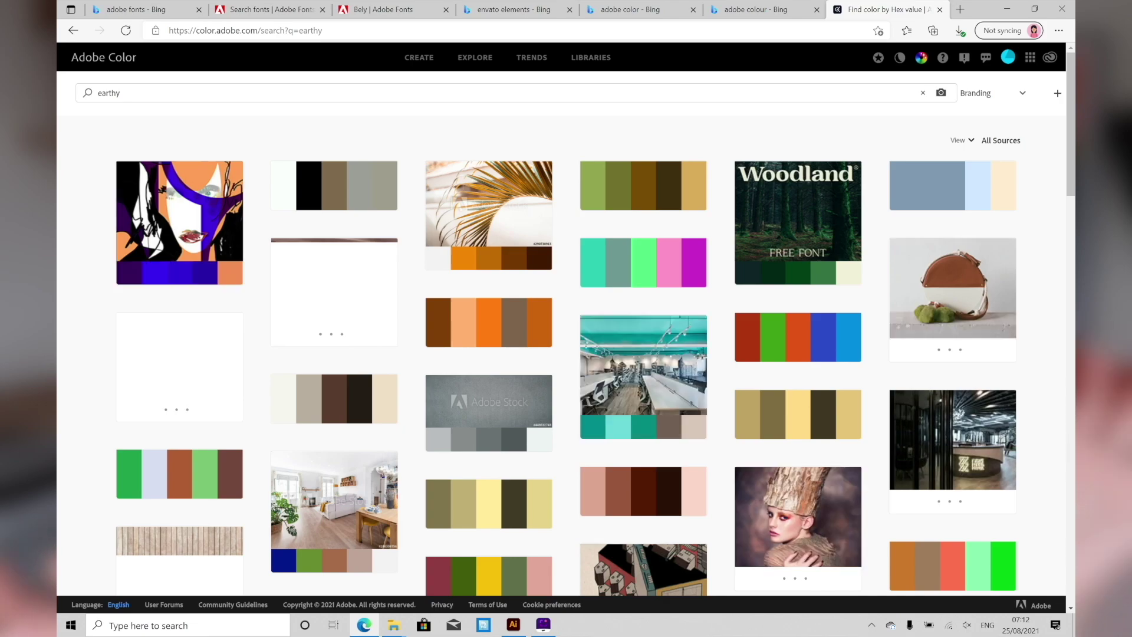
scroll(1059, 436, "down", 2)
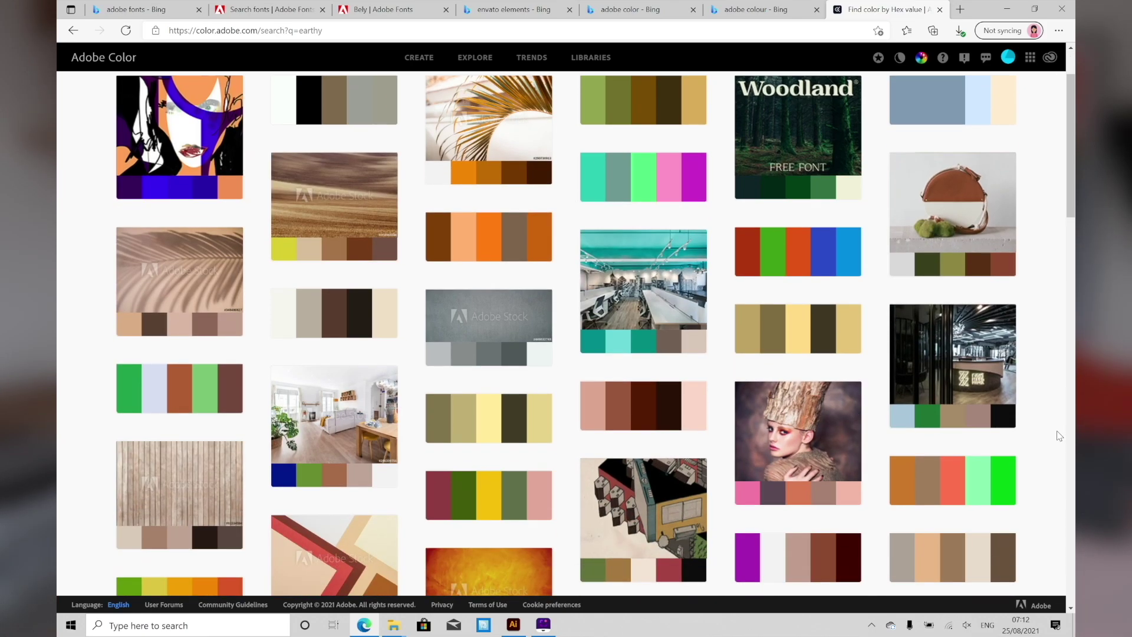
mouse_move(804, 415)
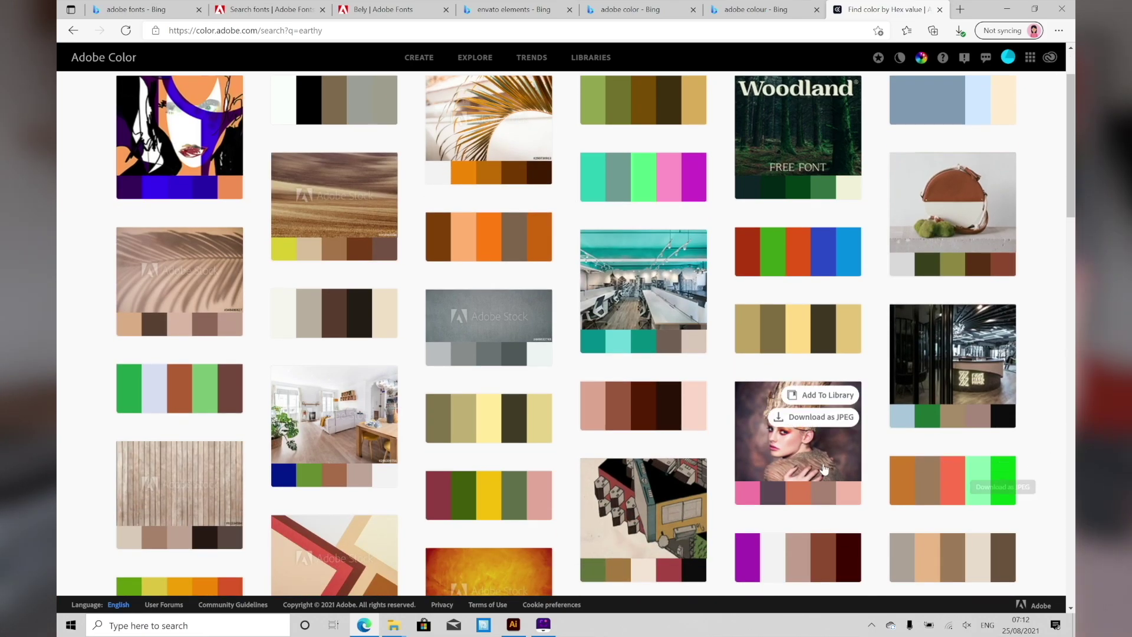
left_click(810, 399)
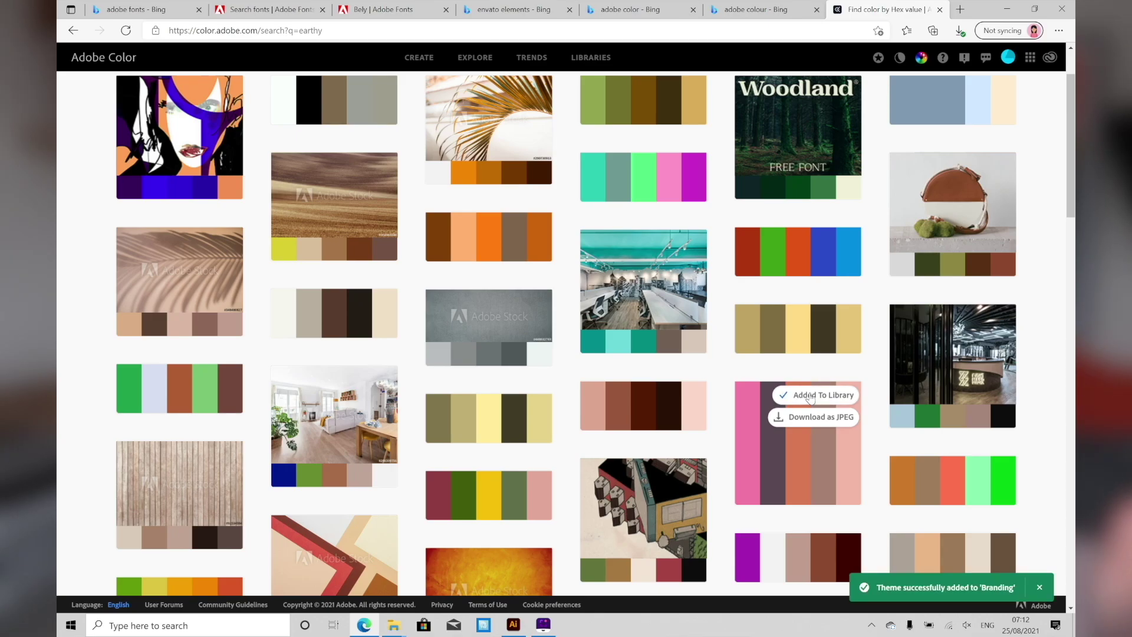
Step: Look through further earthy color themes in the search results
scroll(1048, 466, "down", 3)
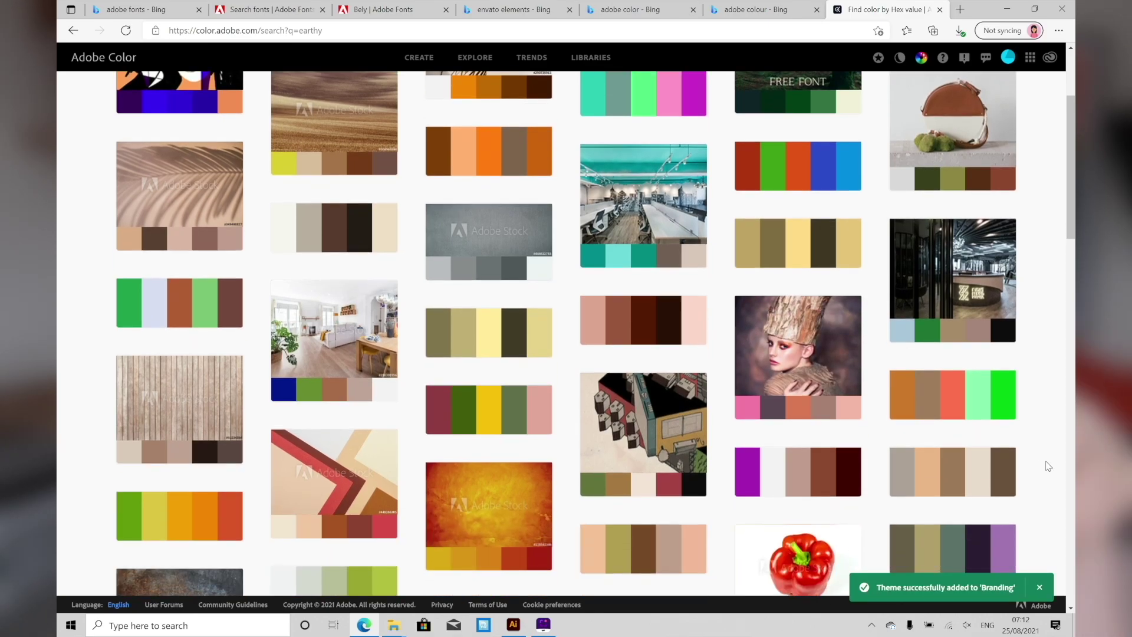
scroll(1047, 466, "down", 3)
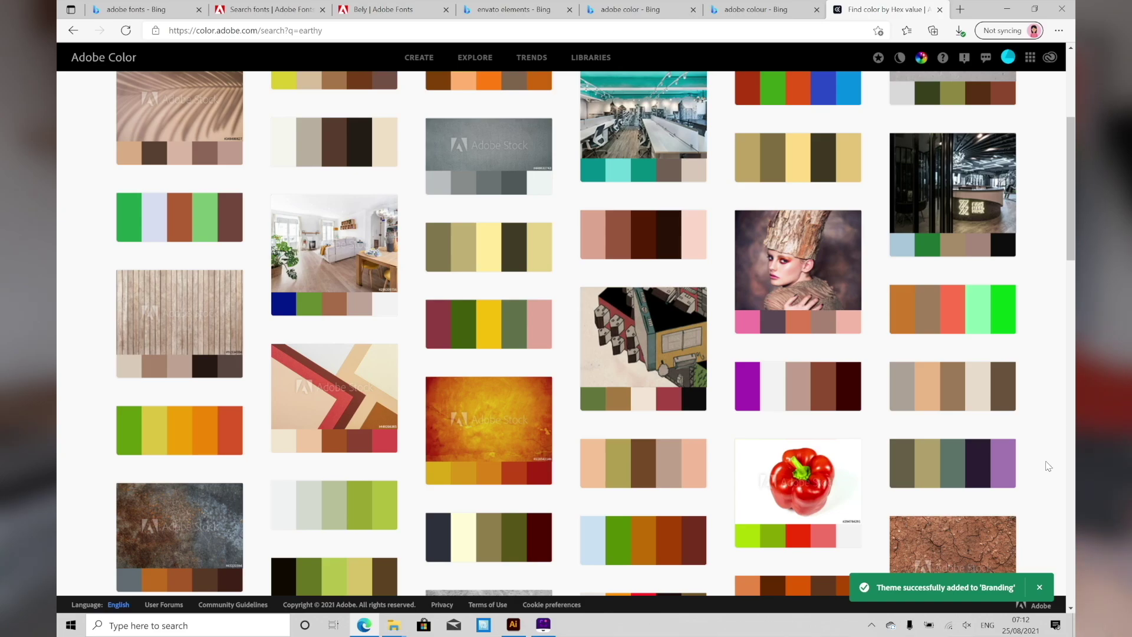
scroll(1047, 466, "down", 3)
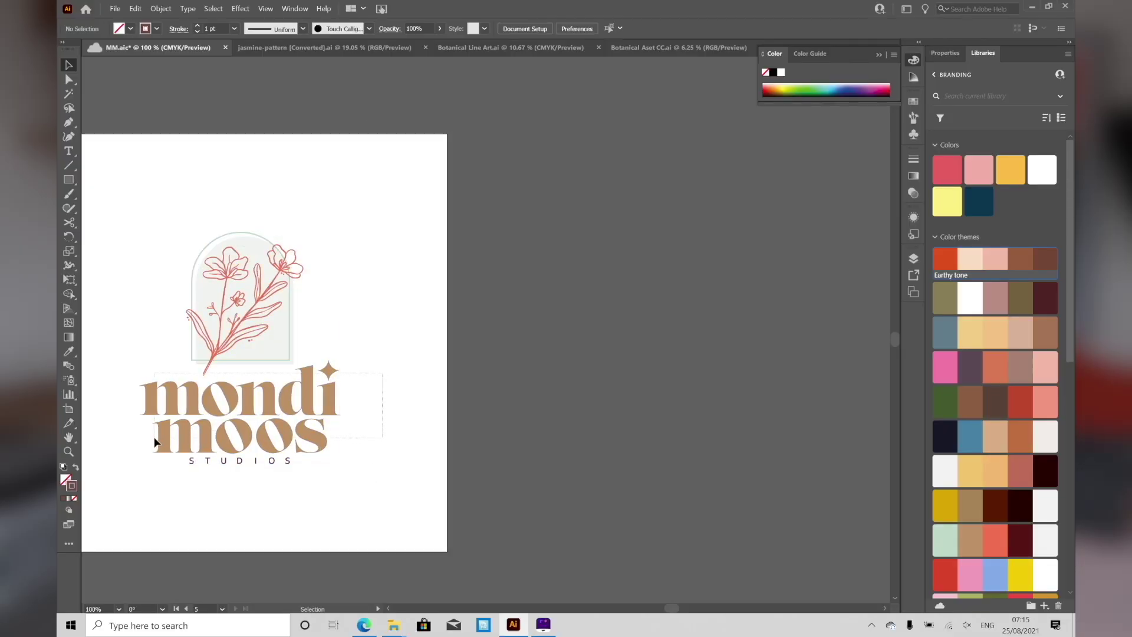
Step: Try the dark maroon swatch of the Earthy Browns theme on the Mondi Moos wordmark
left_click(155, 442)
left_click(1045, 293)
left_click(483, 261)
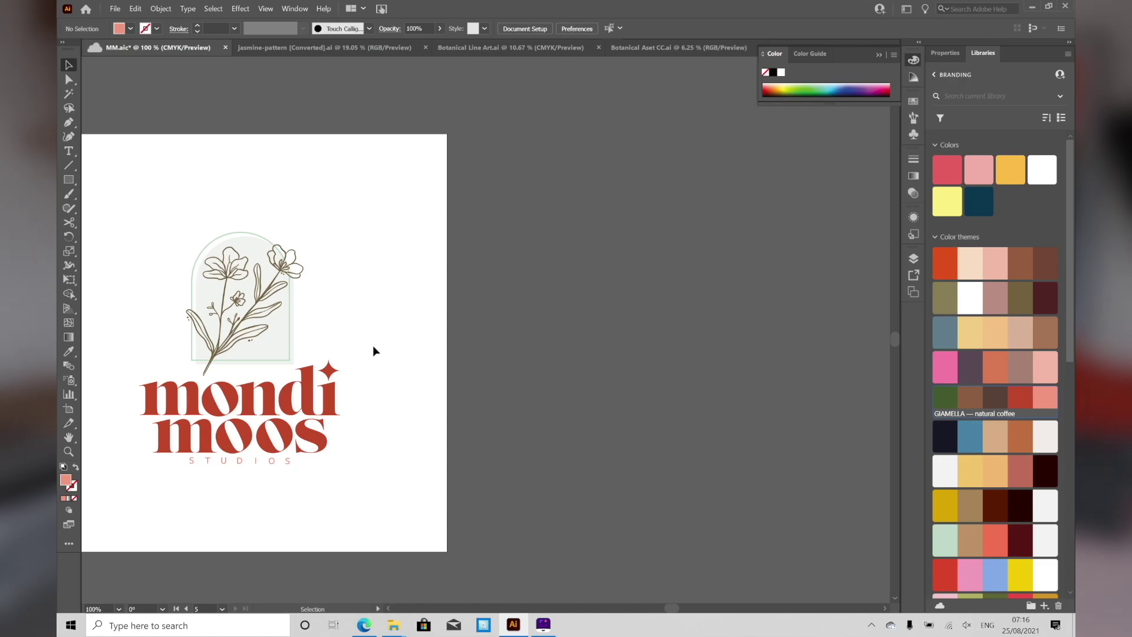
Step: Open Recolor Artwork for the whole arch logo and shuffle its color arrangement repeatedly
left_click(136, 9)
left_click(366, 215)
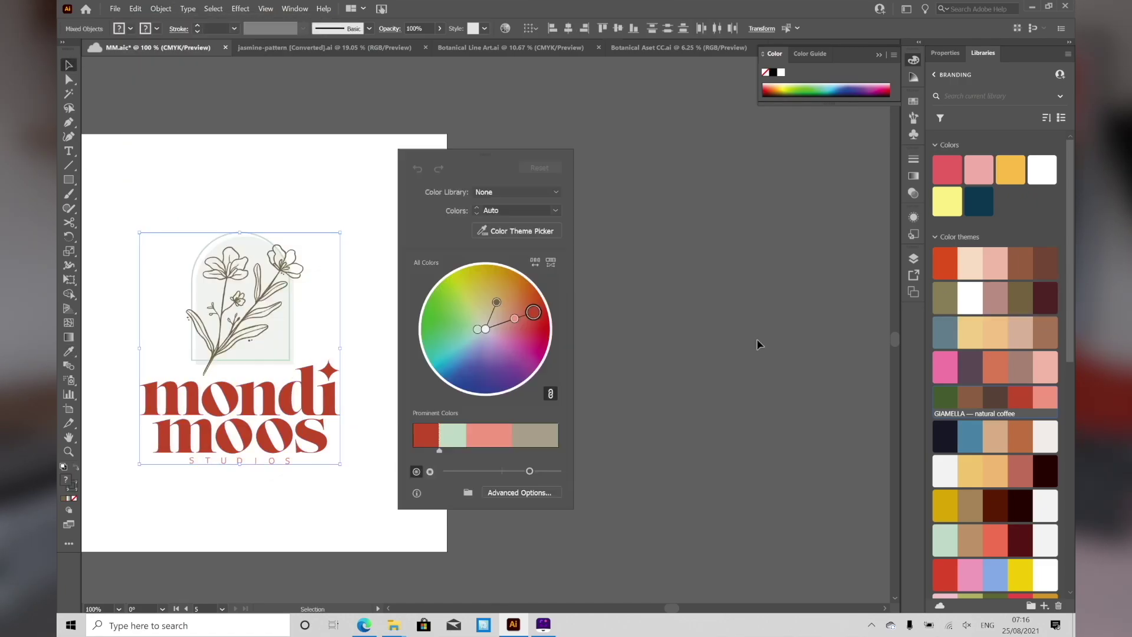
left_click(611, 366)
left_click(612, 368)
left_click(613, 368)
left_click(615, 367)
left_click(617, 366)
left_click(618, 366)
left_click(617, 366)
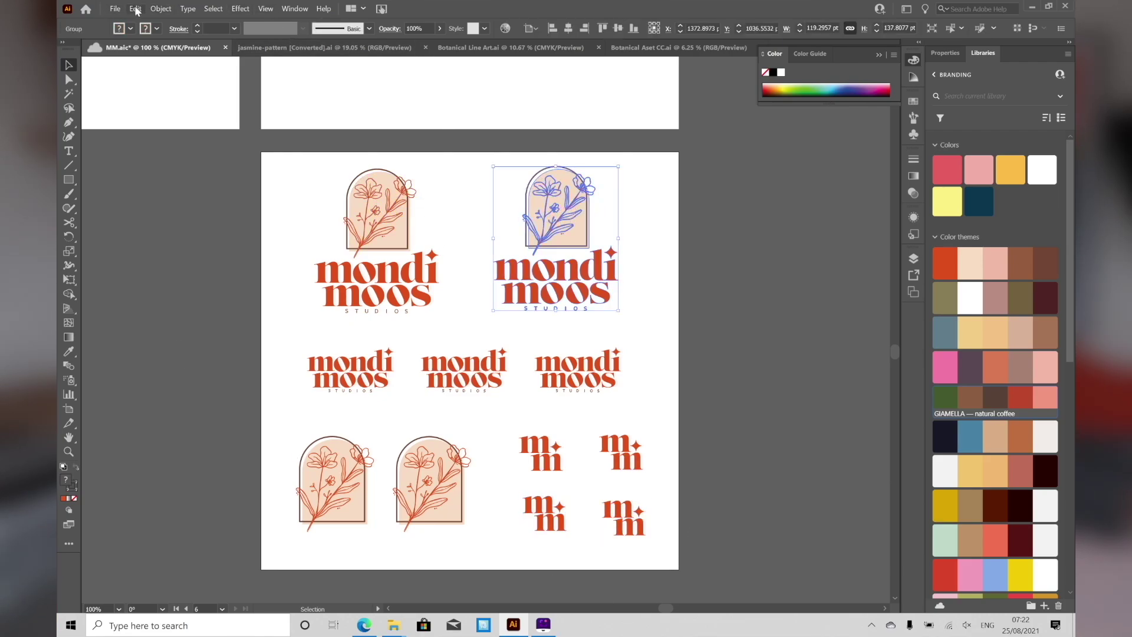
Step: Recolor the upper-right arch logo variation with the Earthy Browns color group
scroll(149, 154, "right", 5)
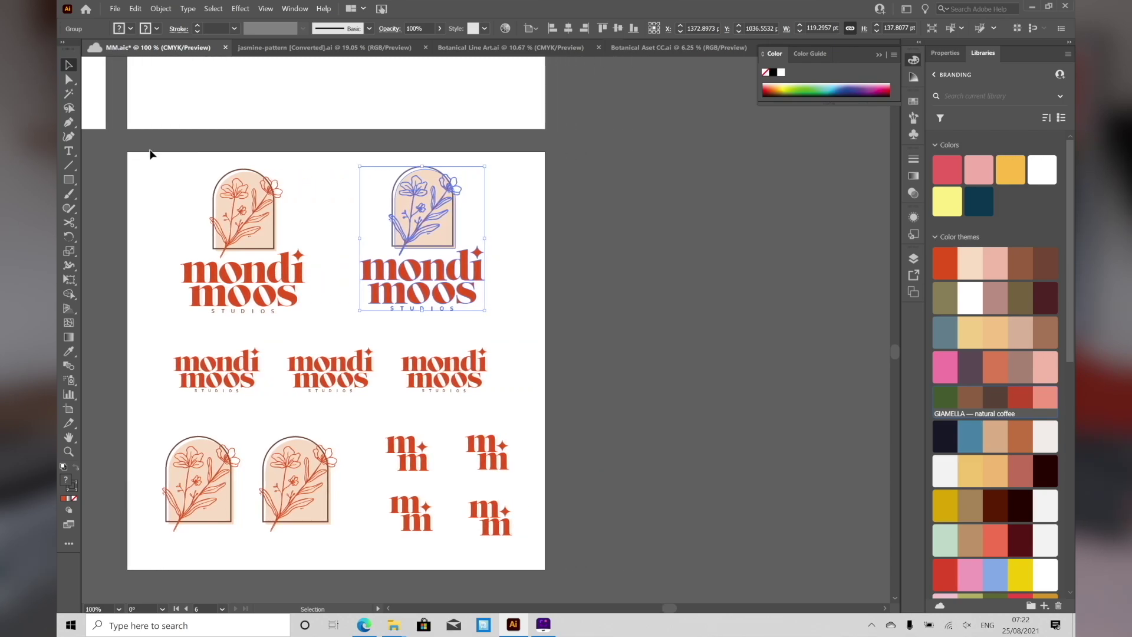
scroll(150, 154, "right", 2)
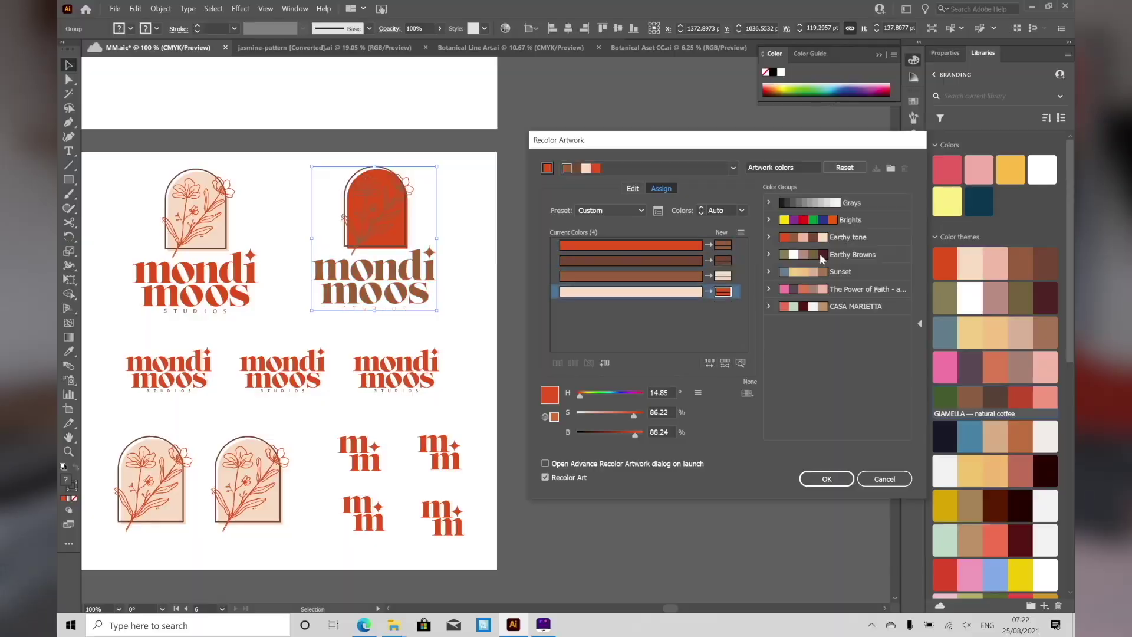
left_click(816, 475)
Step: Recolor the two floral arch icons with a white fill and select the upper-left logo variation for editing
left_click(251, 466)
left_click(160, 9)
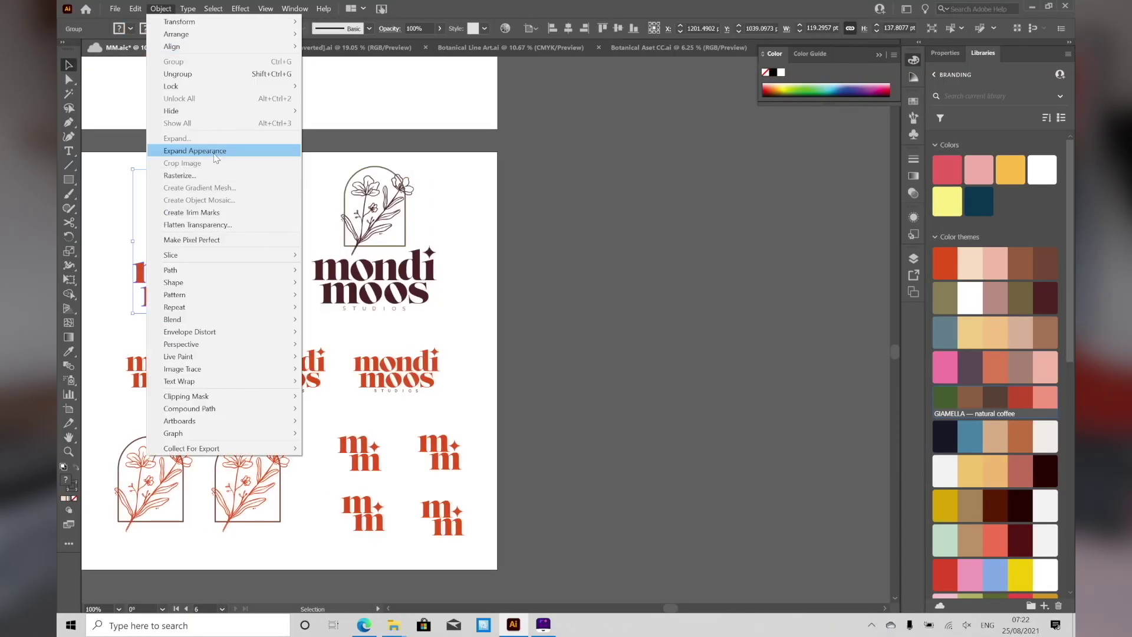